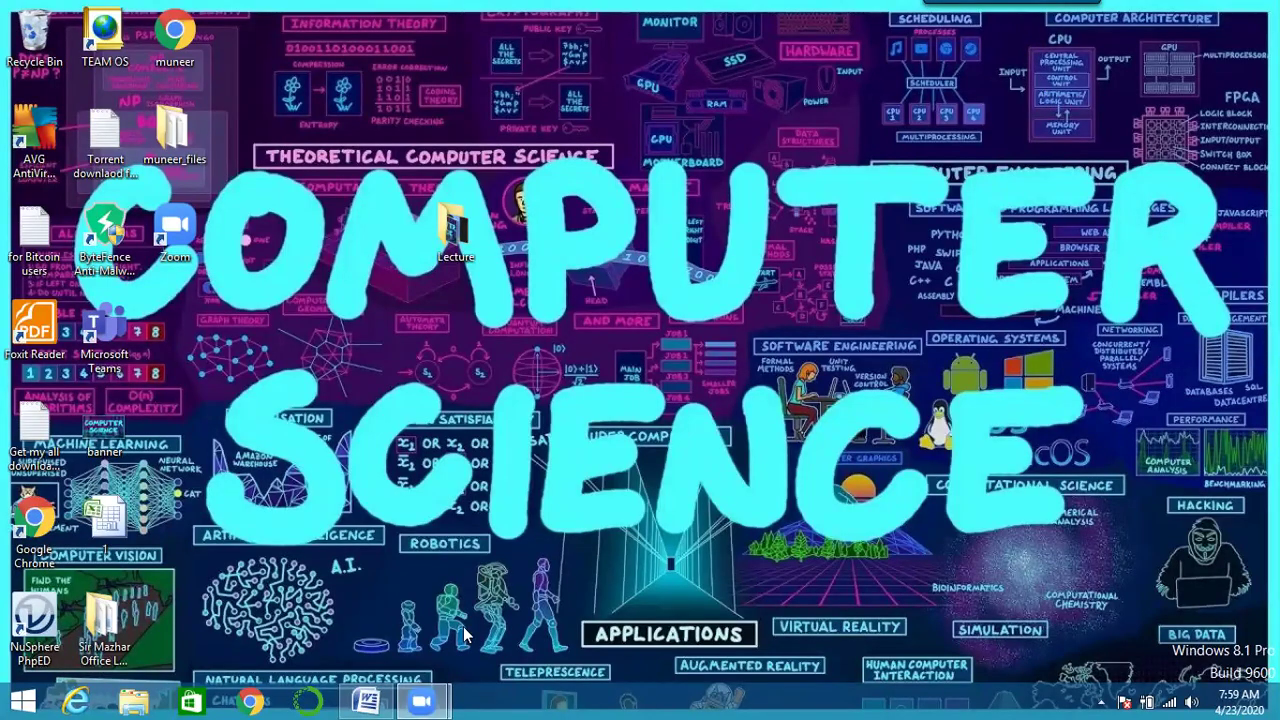
# Step: Bring the blank Document1 Word window to the front from the taskbar
pyautogui.click(383, 700)
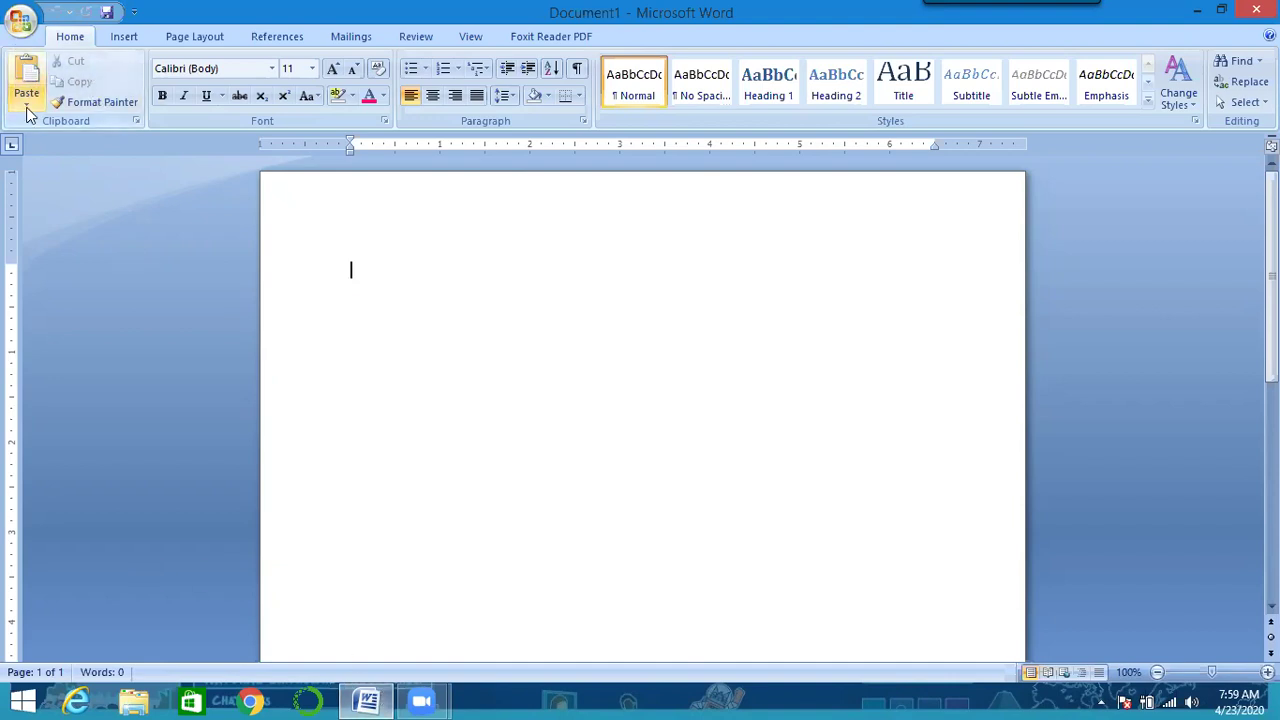
# Step: Generate three sample paragraphs with =rand(), then practise selecting and deselecting them
pyautogui.write('=rand()')
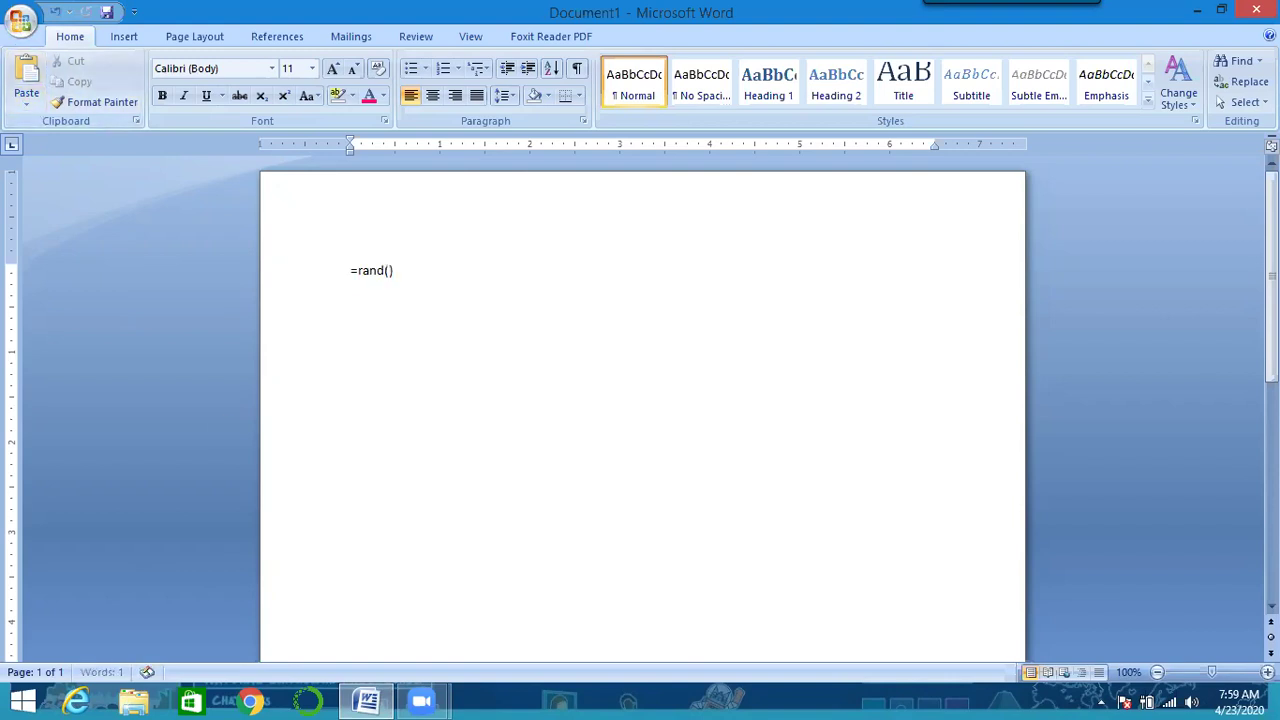
pyautogui.press('Return')
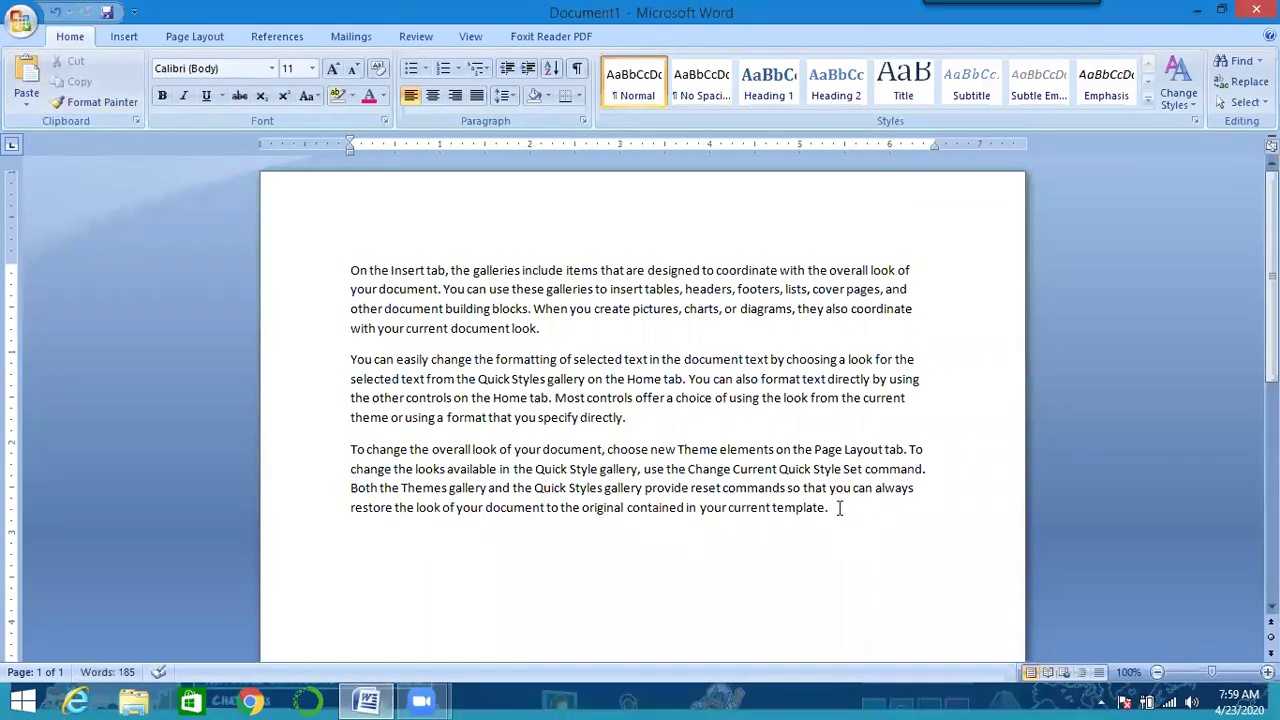
pyautogui.moveTo(836, 508); pyautogui.dragTo(375, 268)
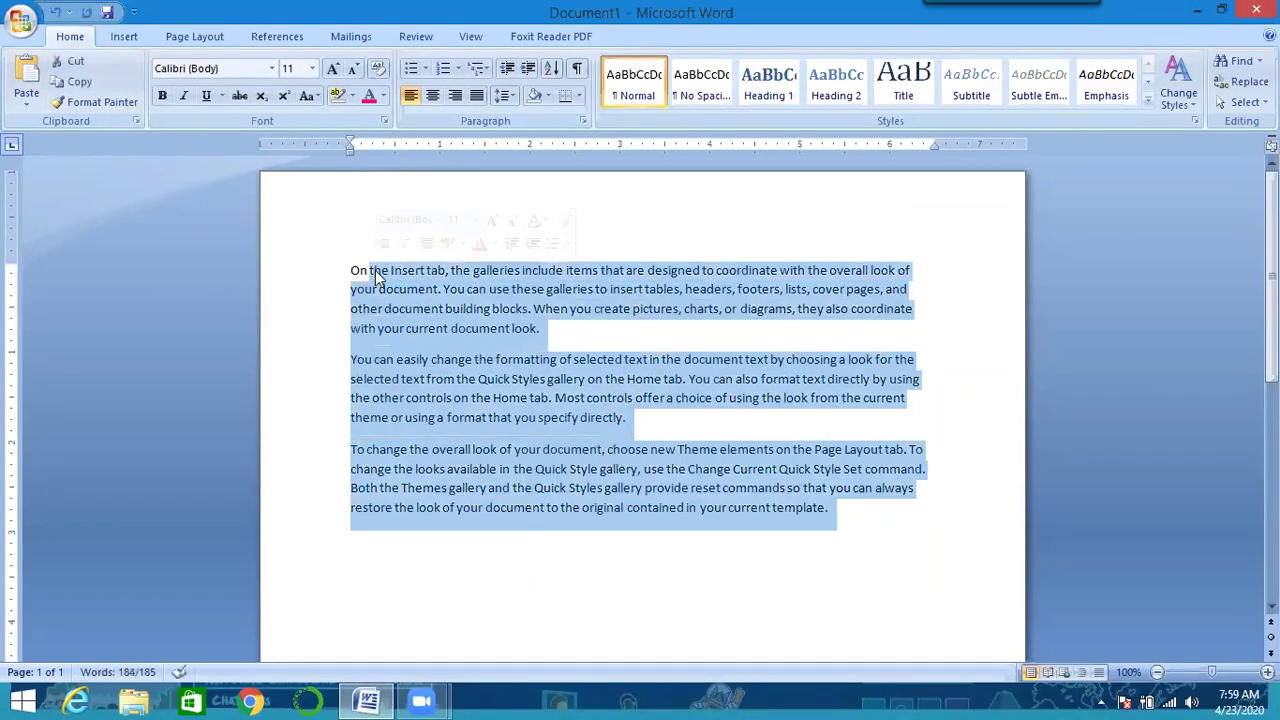
pyautogui.click(870, 532)
pyautogui.moveTo(838, 508); pyautogui.dragTo(350, 268)
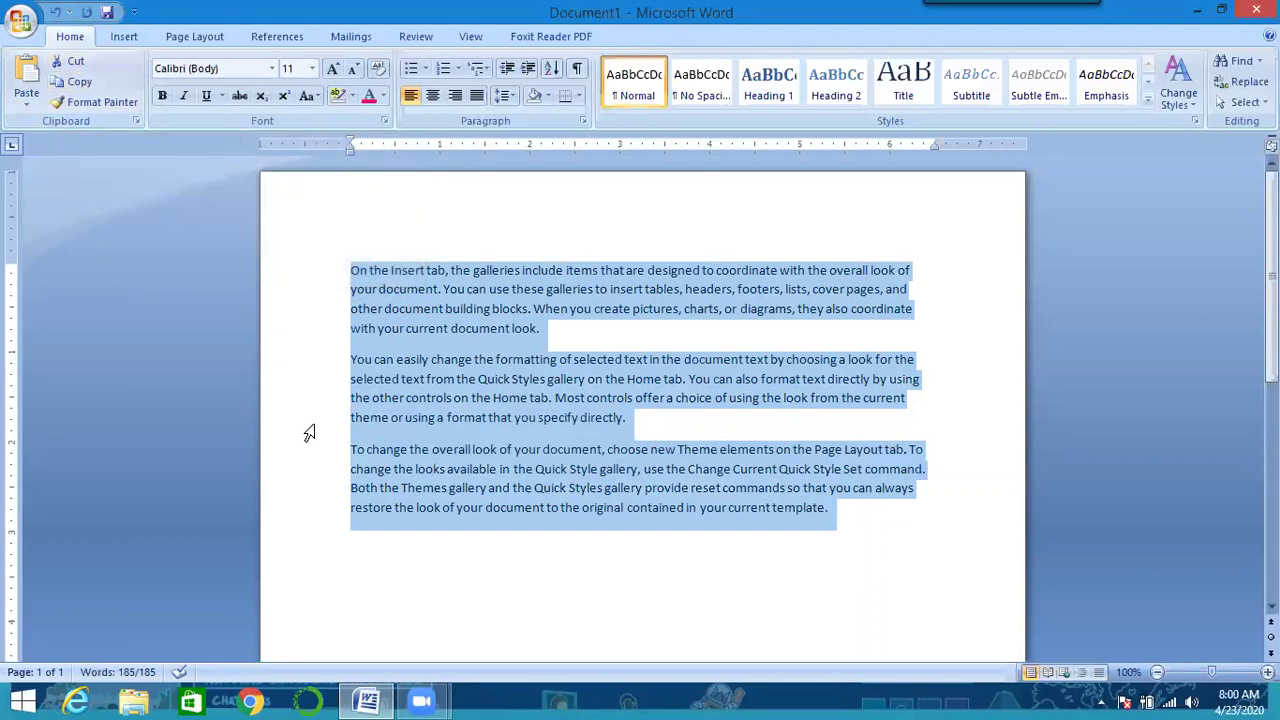
pyautogui.click(531, 640)
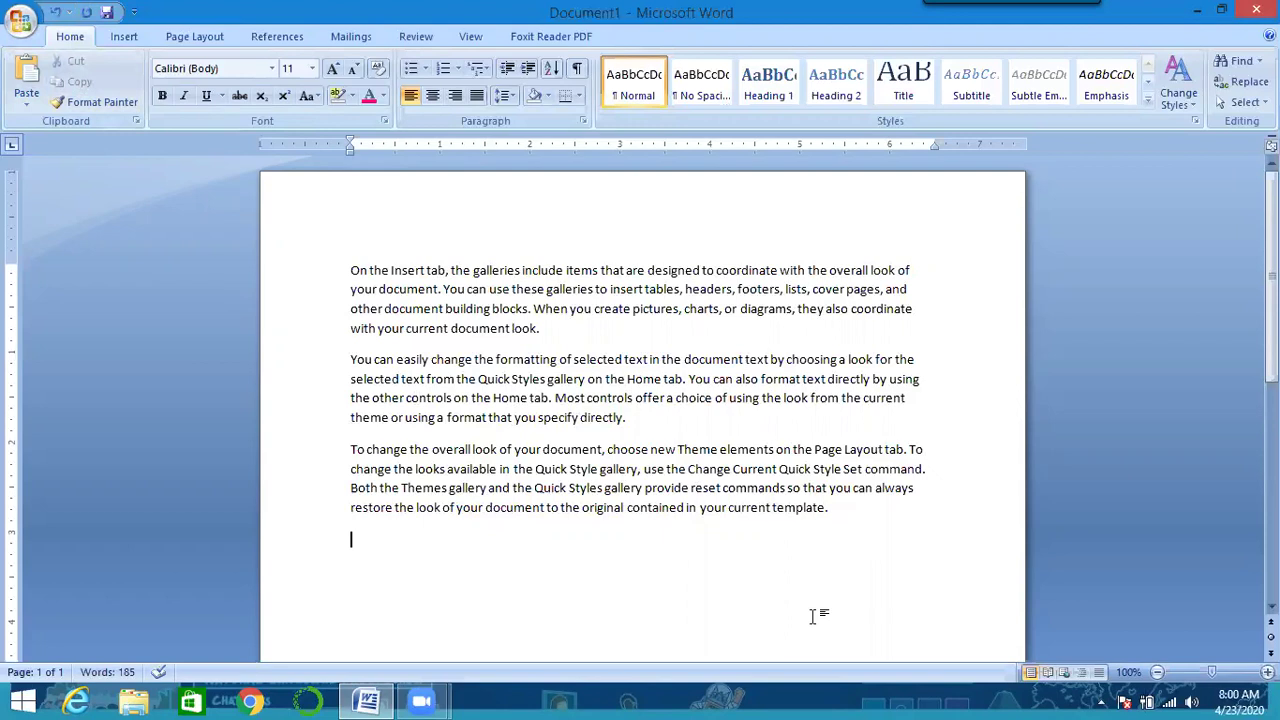
# Step: Copy all three sample paragraphs to the clipboard and show the Insert ribbon options
pyautogui.moveTo(846, 506); pyautogui.dragTo(343, 272)
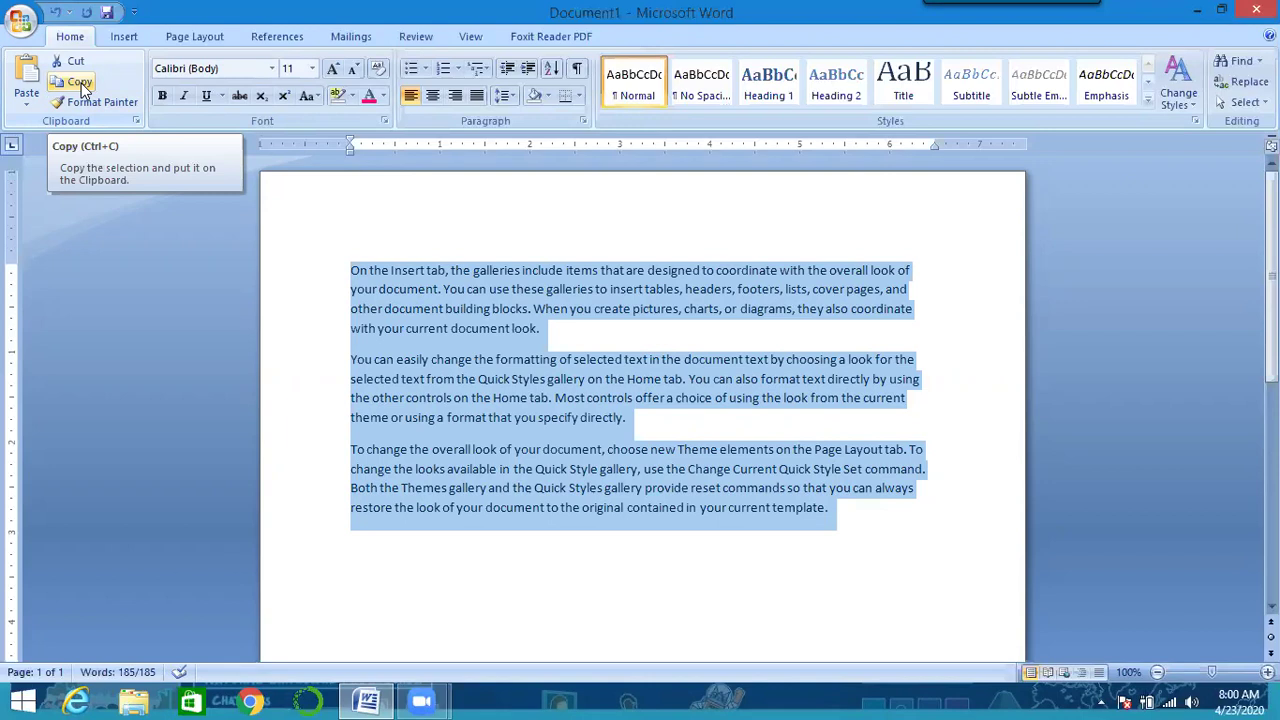
pyautogui.click(82, 85)
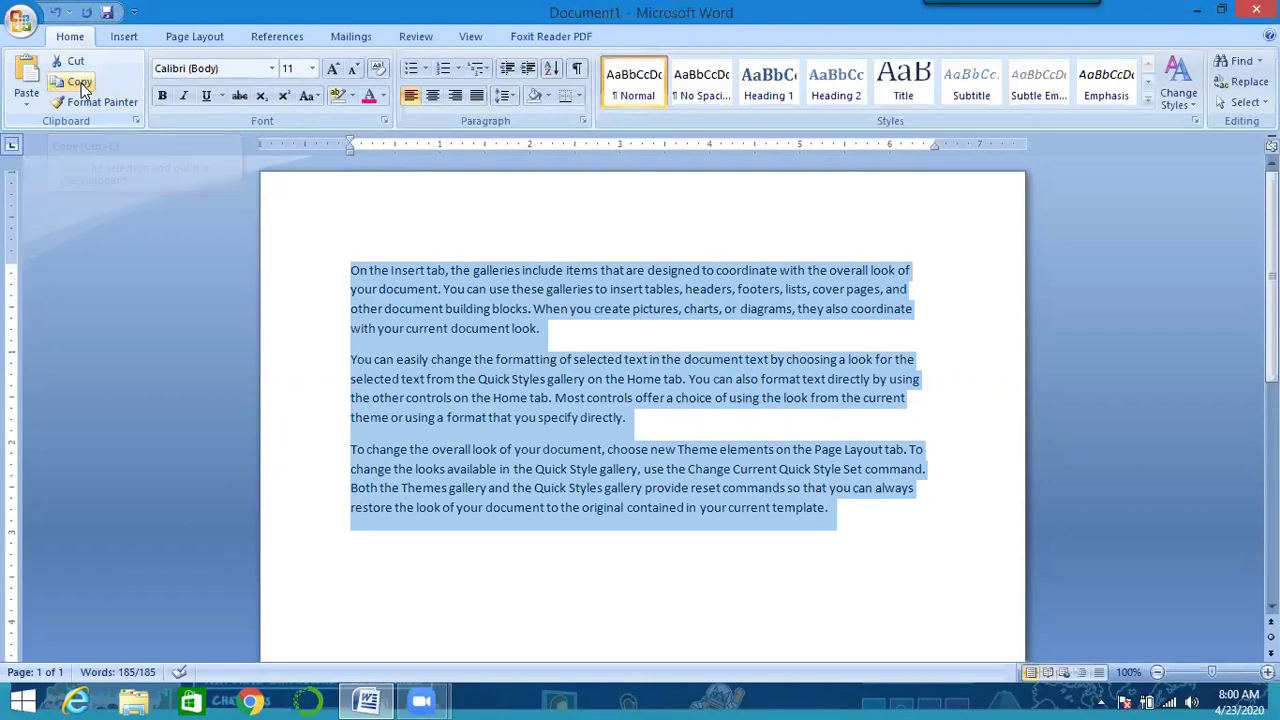
pyautogui.click(848, 530)
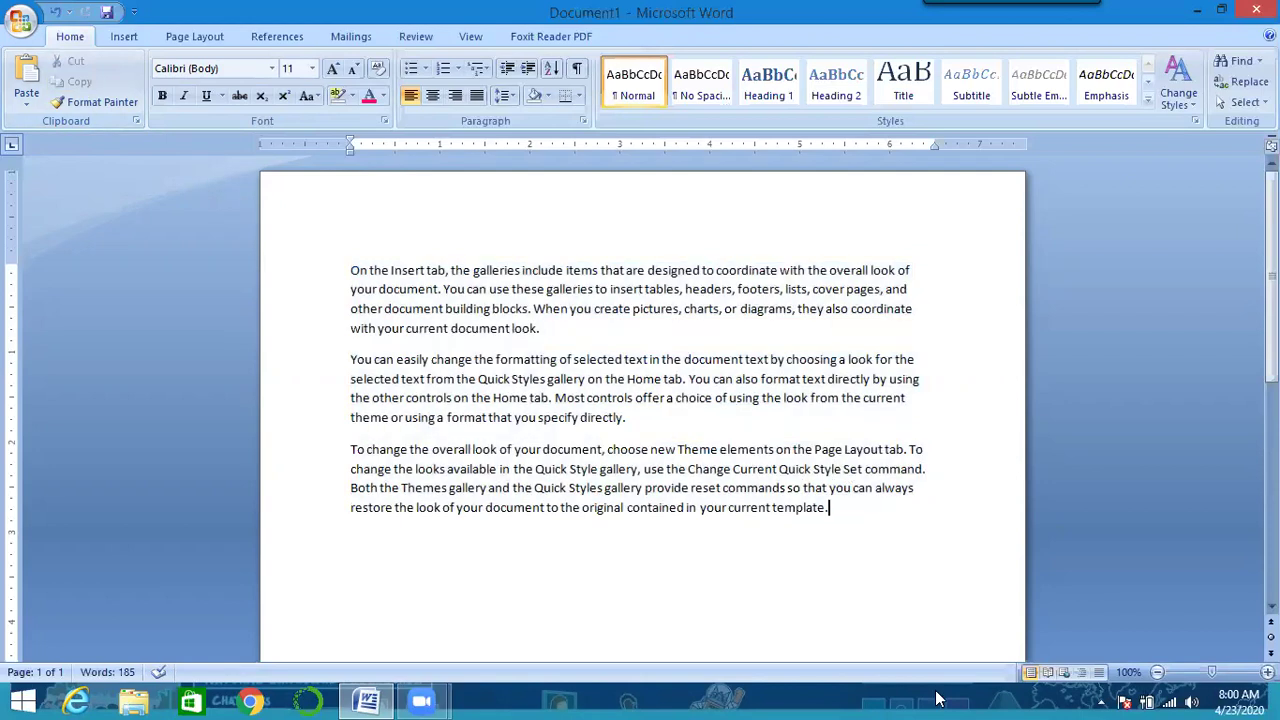
pyautogui.click(124, 36)
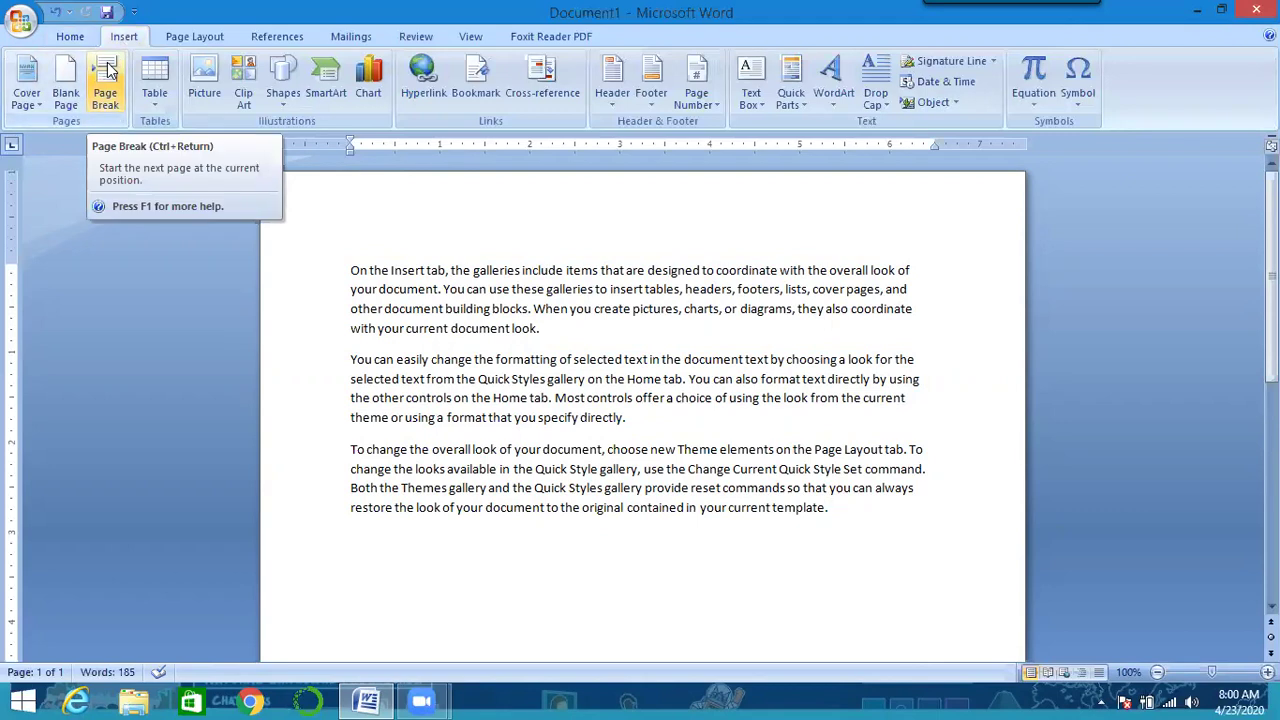
# Step: Insert a page break after the sample text and scroll down to the empty page 2
pyautogui.click(108, 70)
pyautogui.moveTo(1271, 358); pyautogui.dragTo(1220, 146)
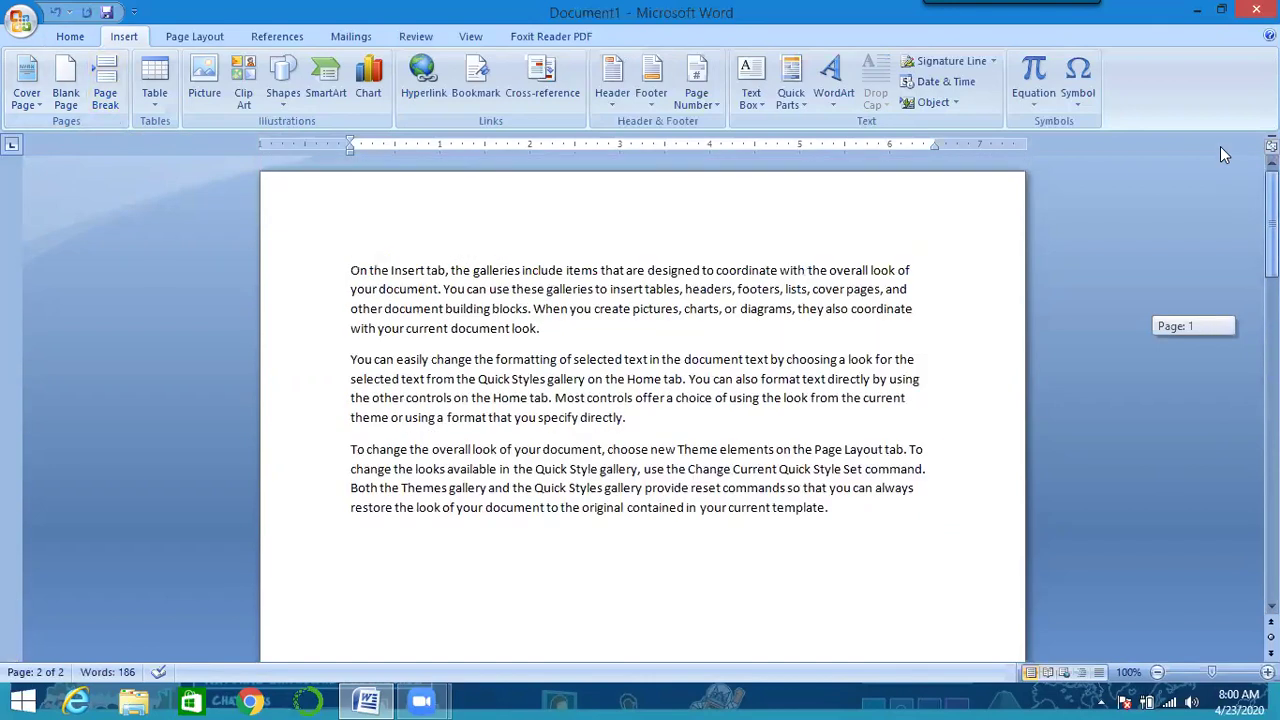
pyautogui.click(82, 38)
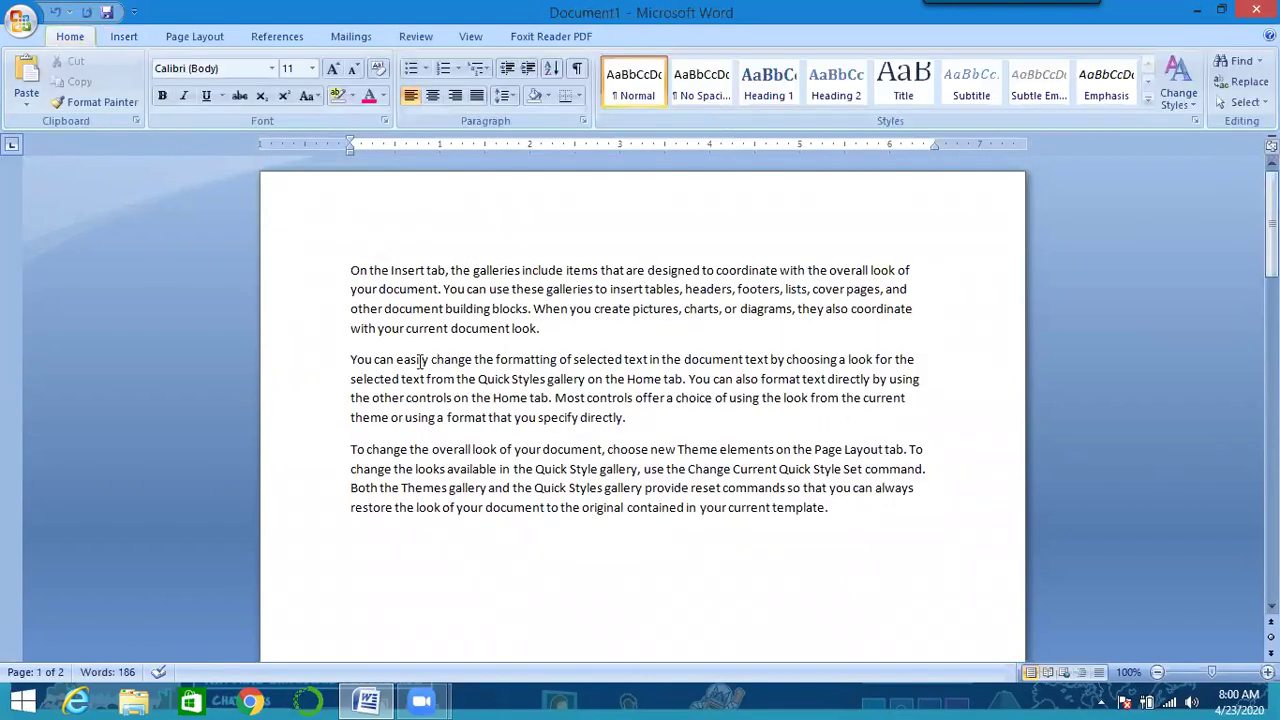
pyautogui.moveTo(1271, 220)
pyautogui.mouseDown()
pyautogui.moveTo(1271, 545)
pyautogui.moveTo(1271, 400)
pyautogui.mouseUp()
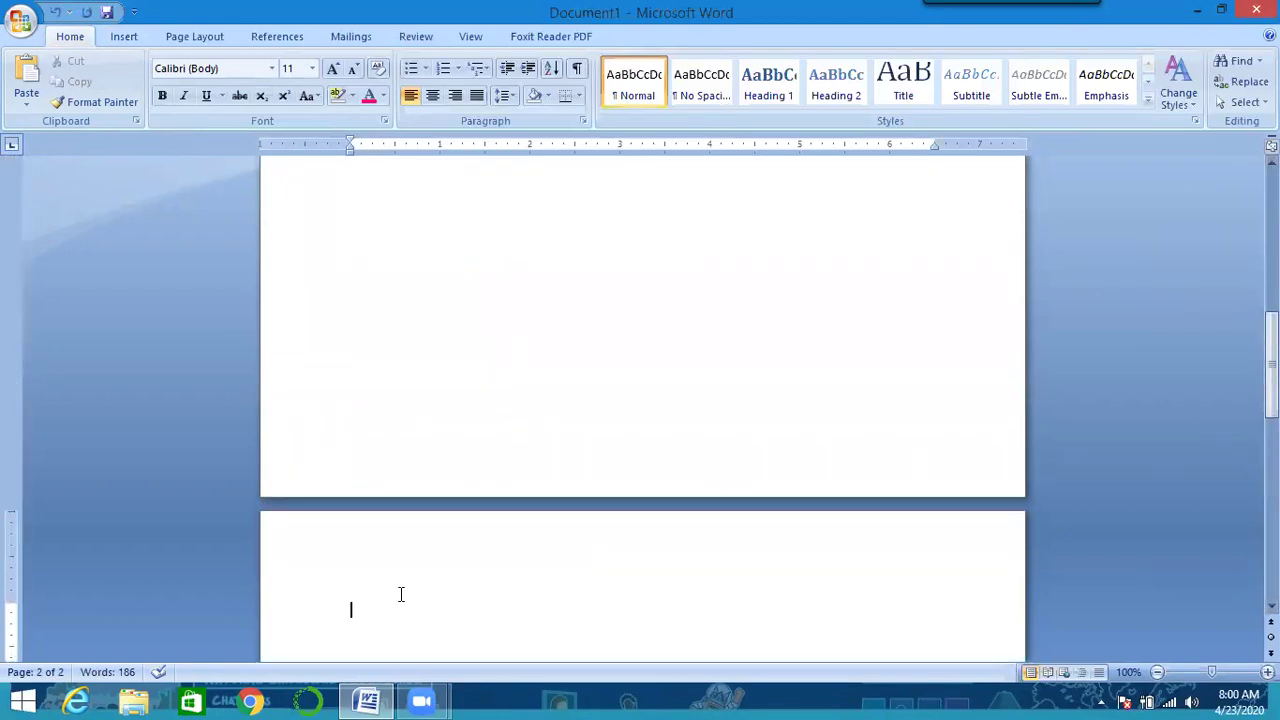
# Step: Paste the copied paragraphs onto page 2 and select the pasted text
pyautogui.click(30, 86)
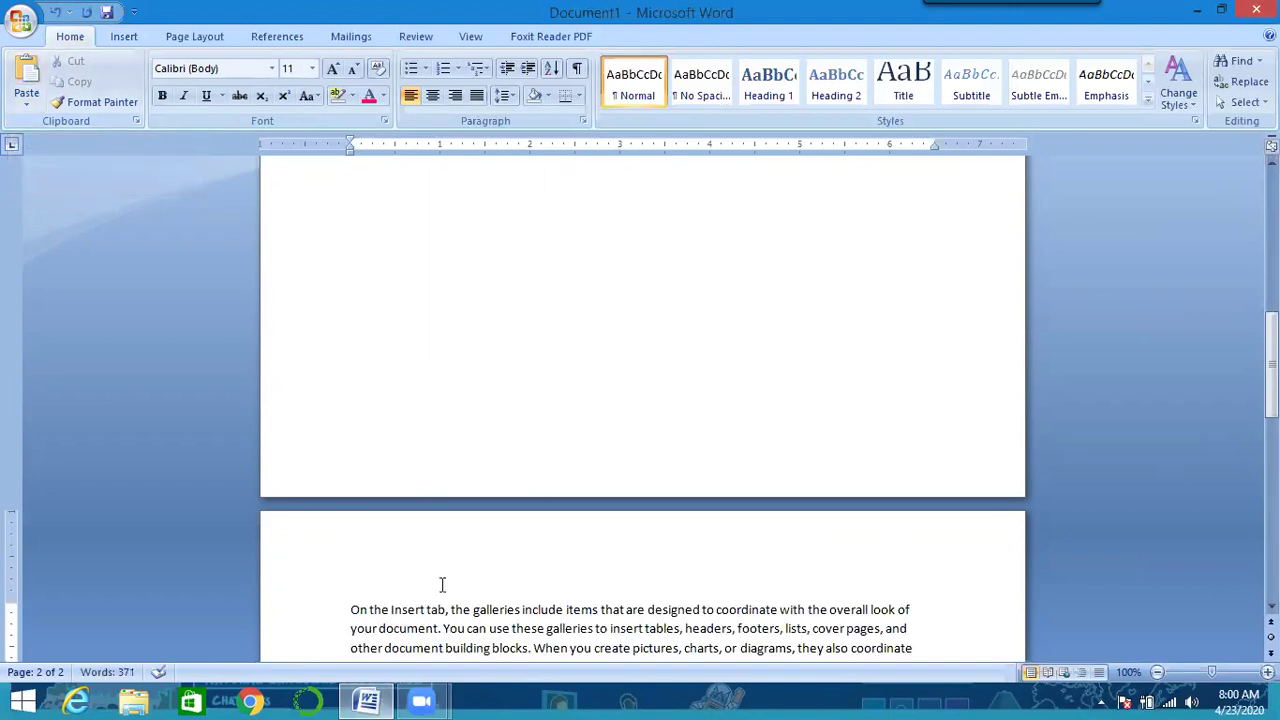
pyautogui.moveTo(1271, 408); pyautogui.dragTo(1271, 408)
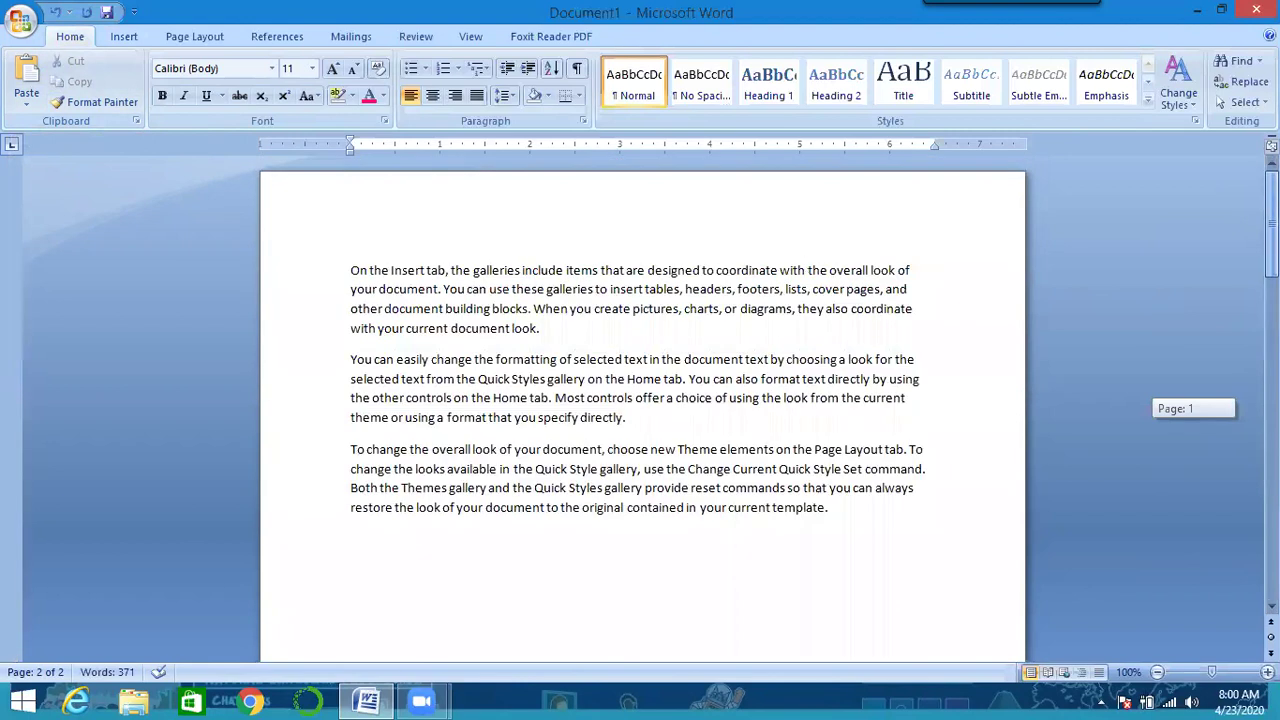
pyautogui.moveTo(1271, 224); pyautogui.dragTo(1271, 224)
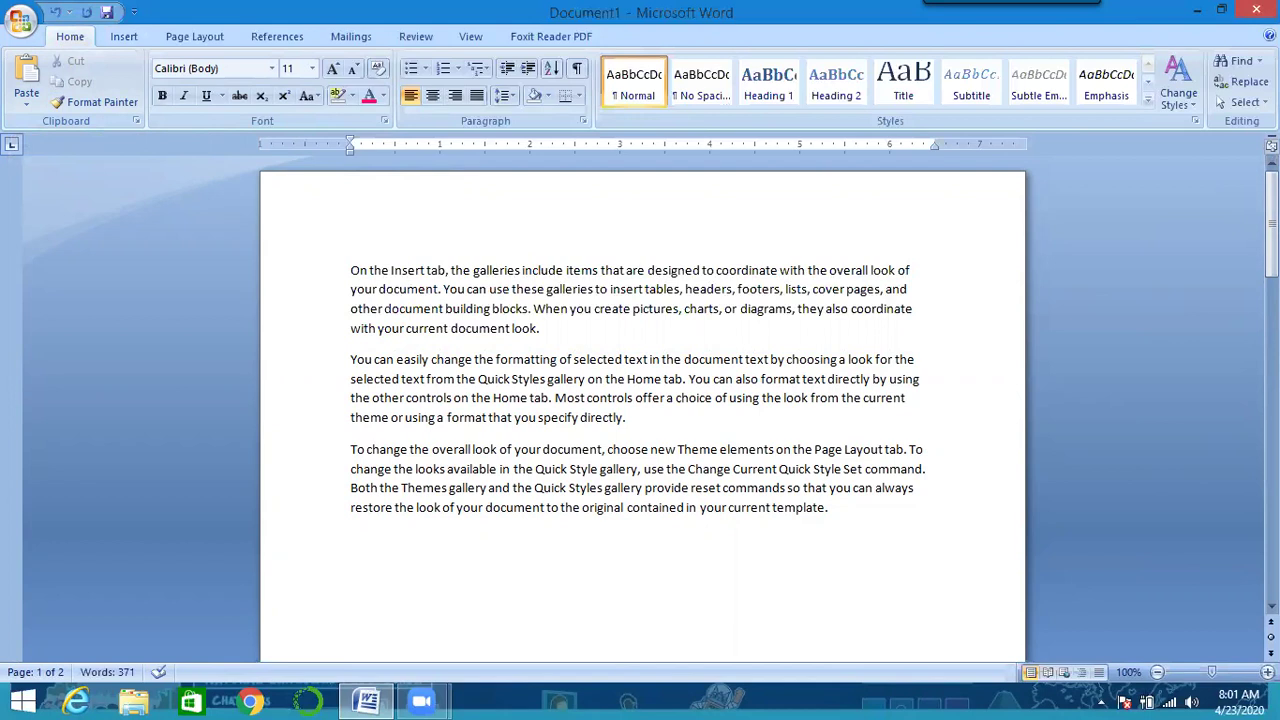
pyautogui.moveTo(1271, 224); pyautogui.dragTo(1271, 434)
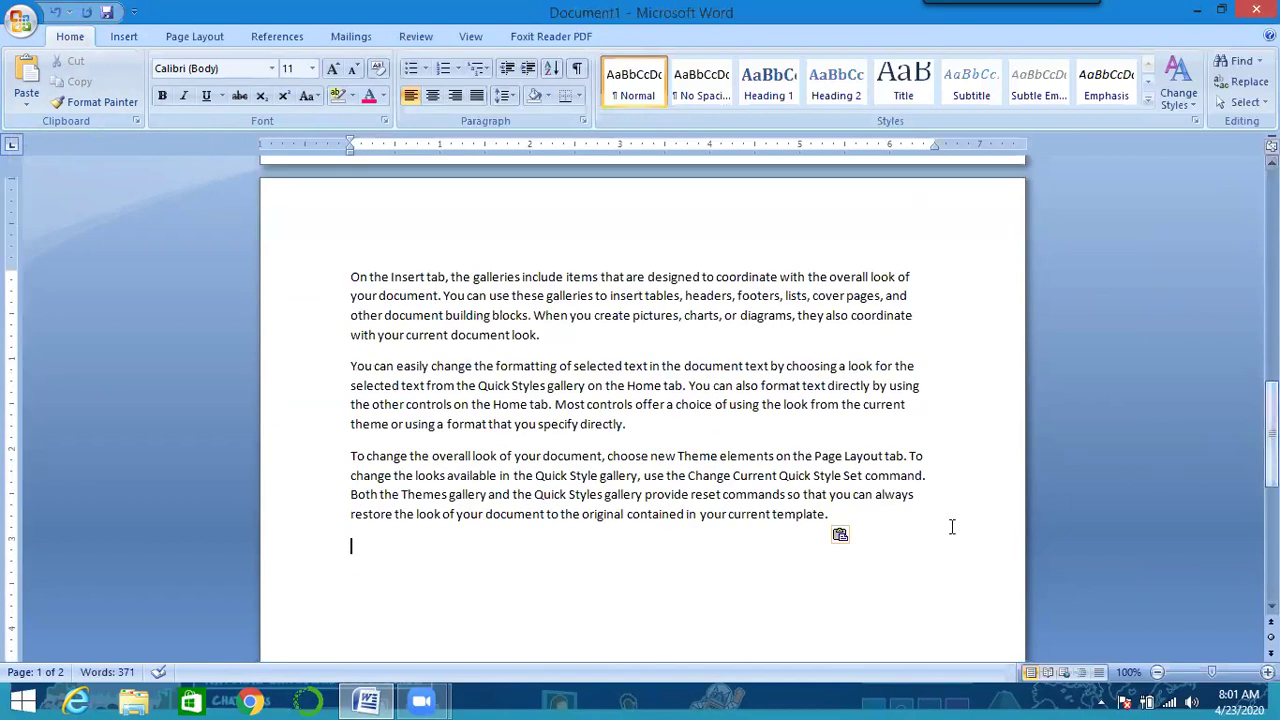
pyautogui.moveTo(830, 516); pyautogui.dragTo(349, 268)
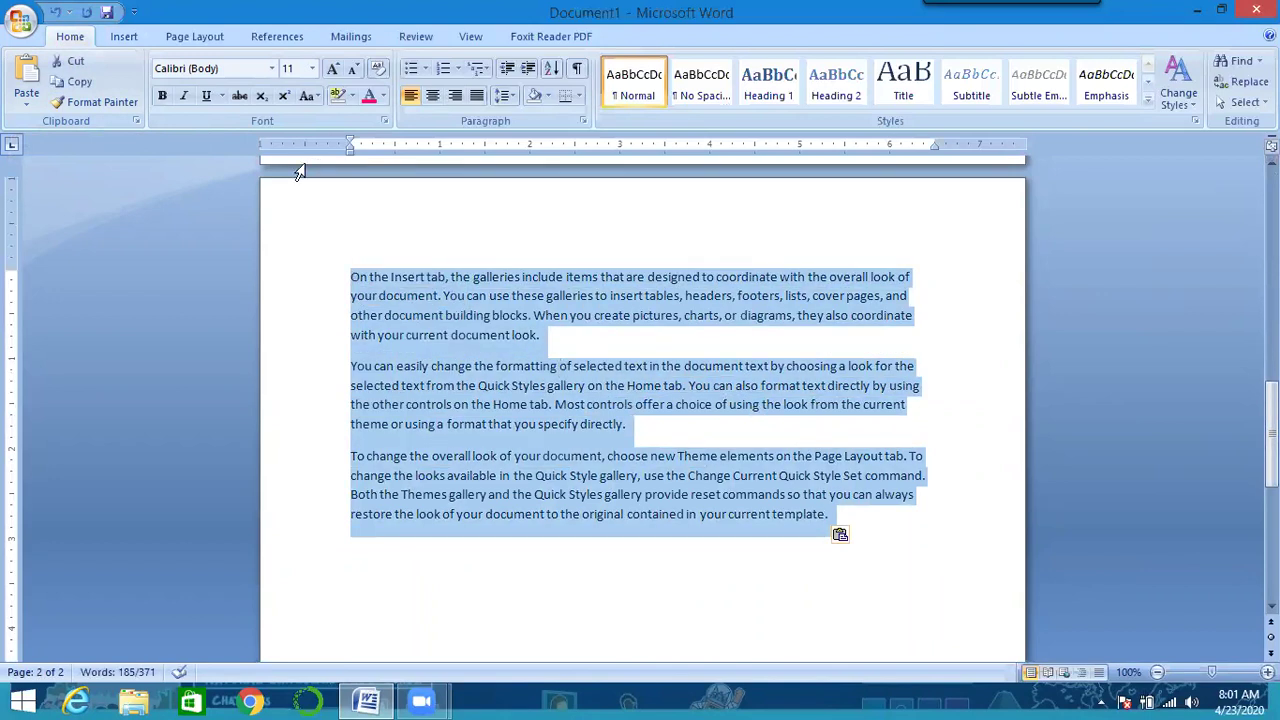
# Step: Cut the paragraphs from page 2, add a page break with Ctrl+Enter, and paste them onto page 3
pyautogui.click(83, 70)
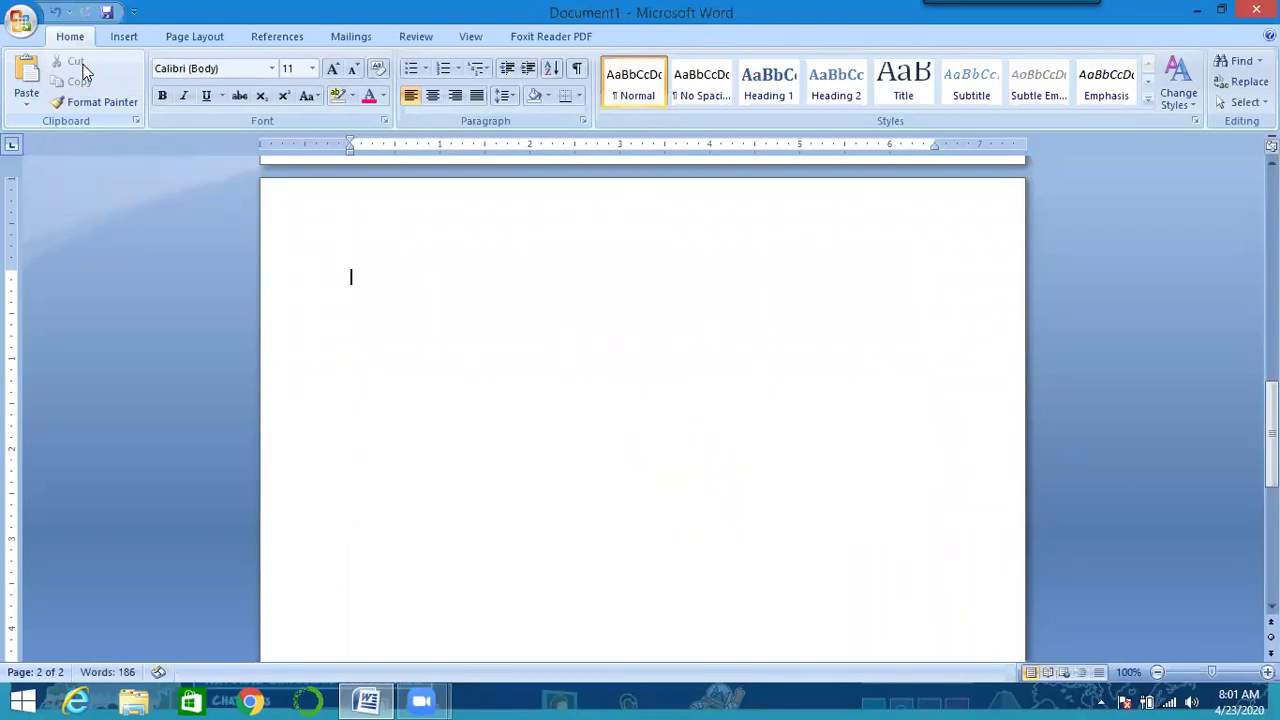
pyautogui.moveTo(1271, 436); pyautogui.dragTo(1271, 432)
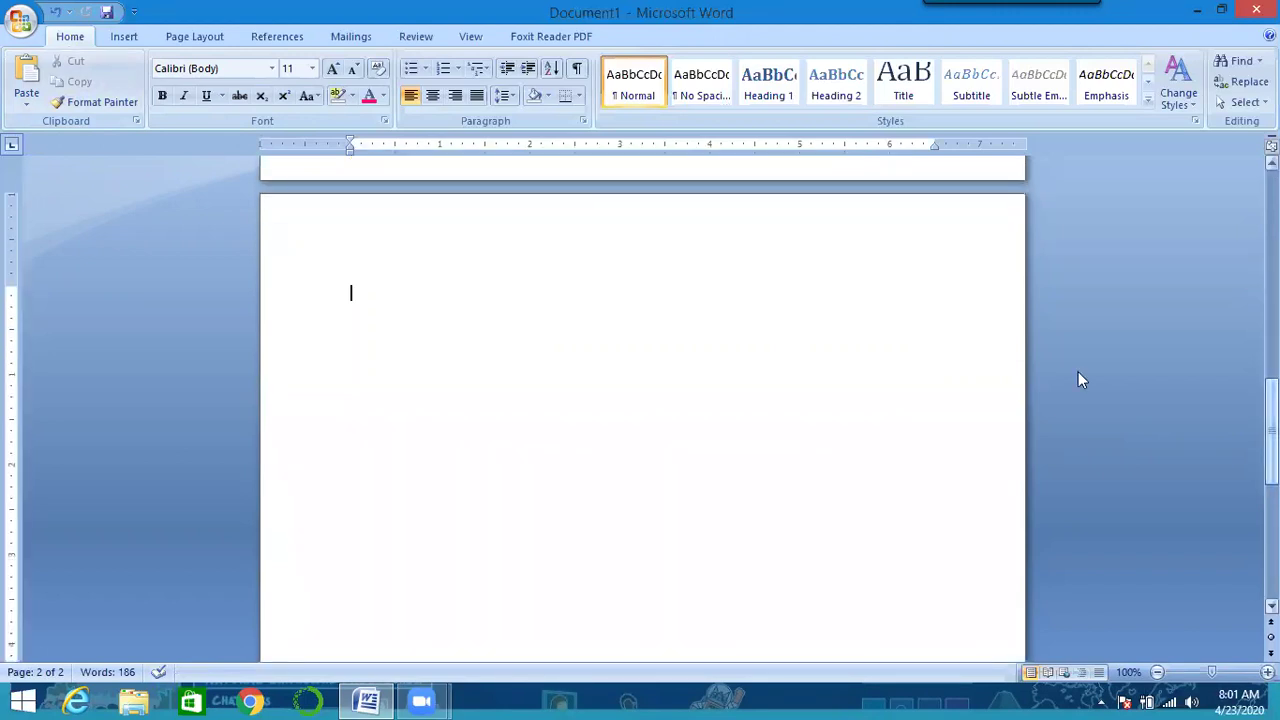
pyautogui.hotkey('ctrl', 'Return')
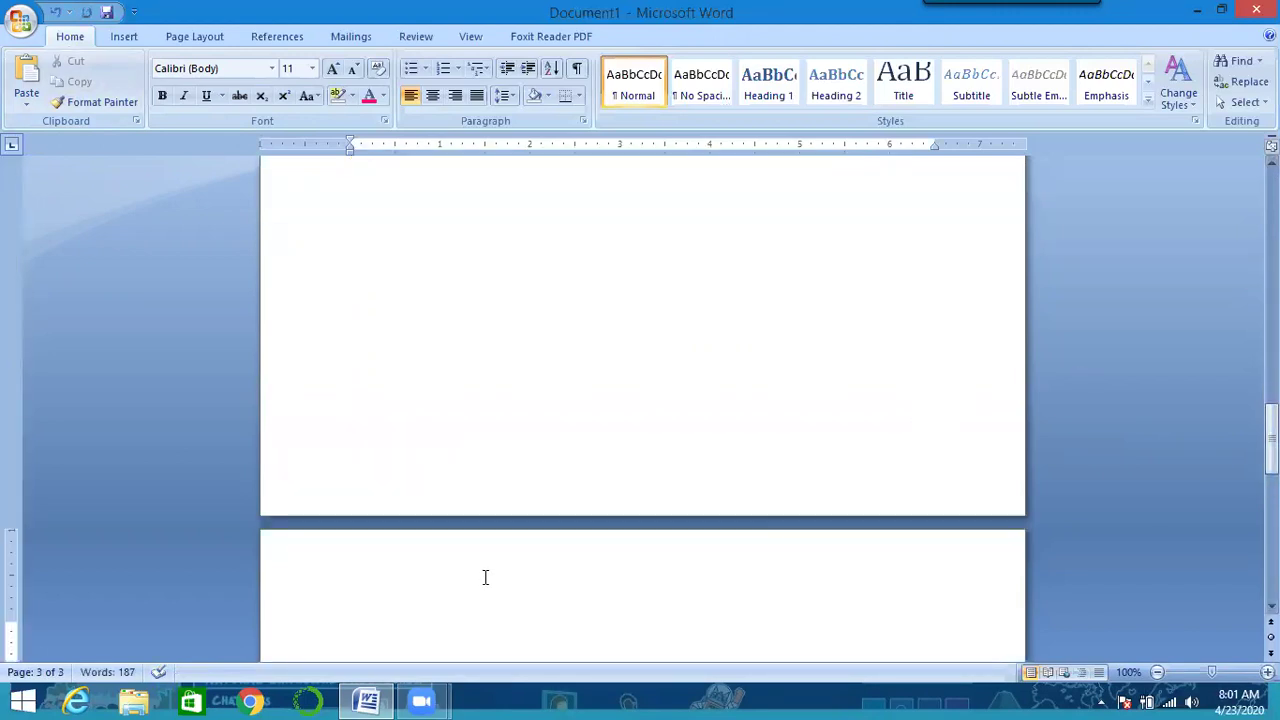
pyautogui.click(38, 86)
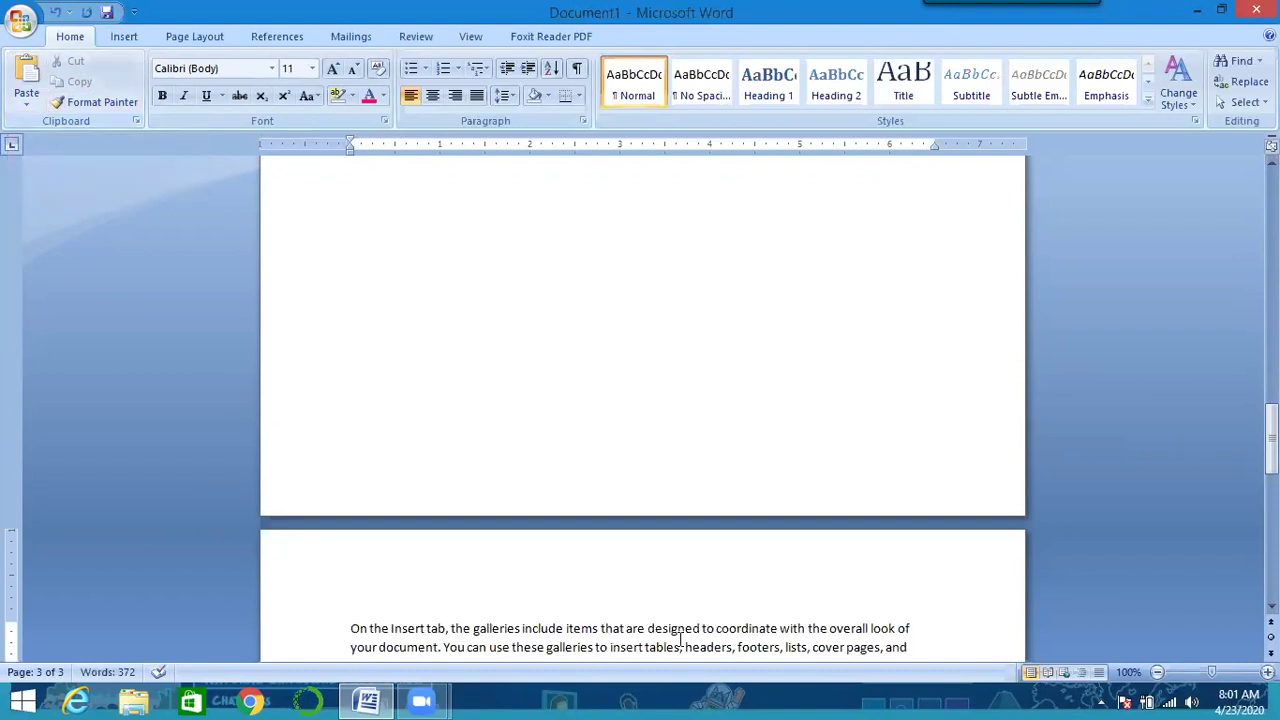
pyautogui.moveTo(1270, 440)
pyautogui.mouseDown()
pyautogui.moveTo(1270, 290)
pyautogui.moveTo(1270, 410)
pyautogui.moveTo(1228, 158)
pyautogui.mouseUp()
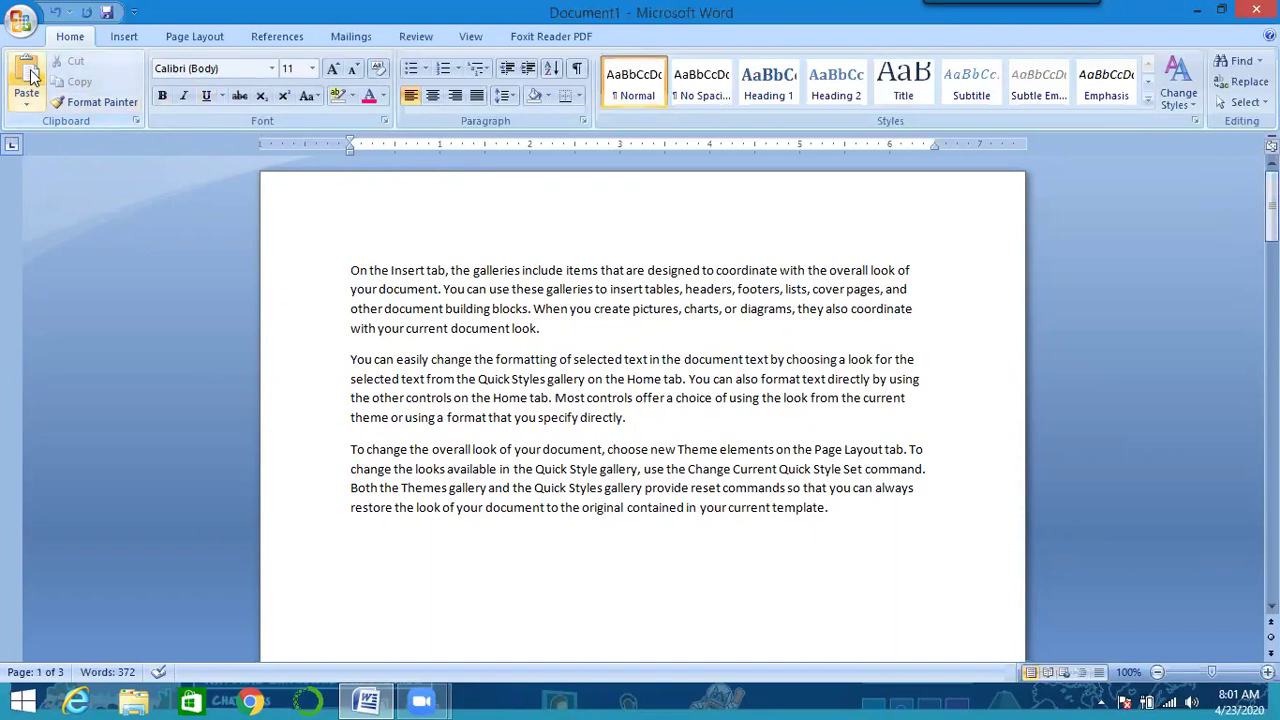
# Step: Select the three page 1 paragraphs and open the Font name list to restyle them
pyautogui.rightClick(393, 280)
pyautogui.click(780, 508)
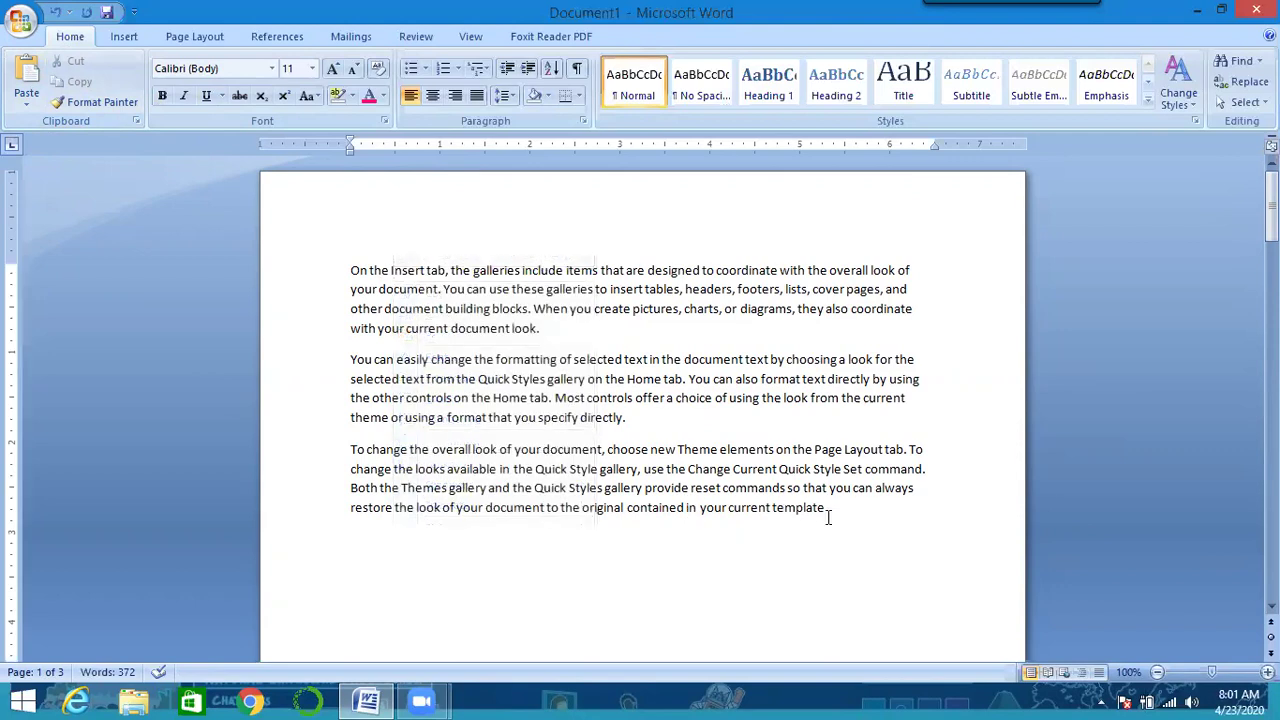
pyautogui.moveTo(828, 510); pyautogui.dragTo(352, 270)
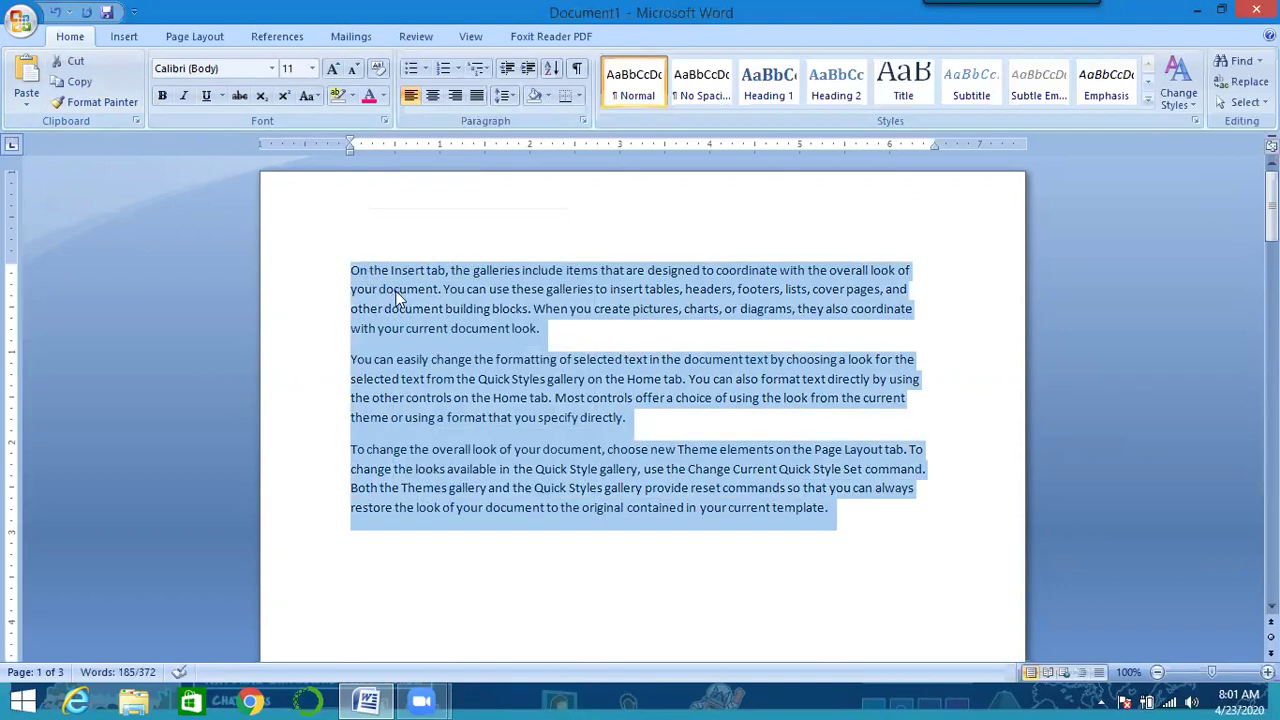
pyautogui.rightClick(397, 296)
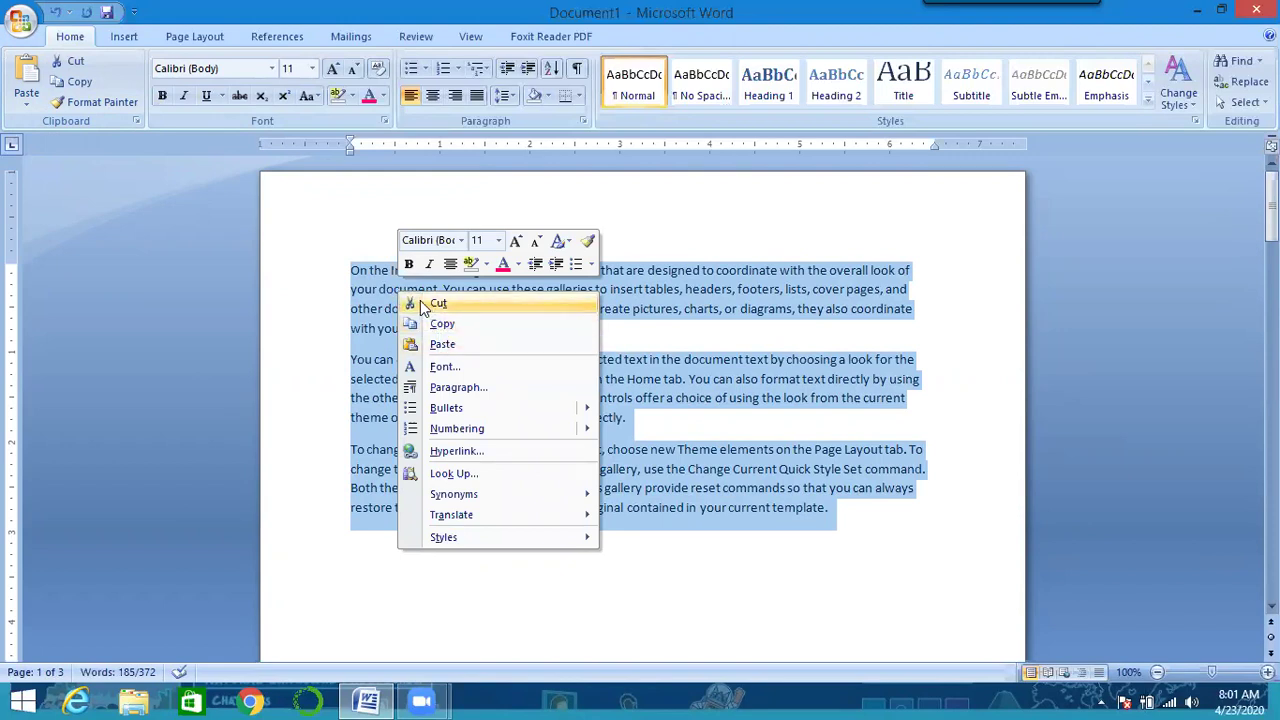
pyautogui.press('Escape')
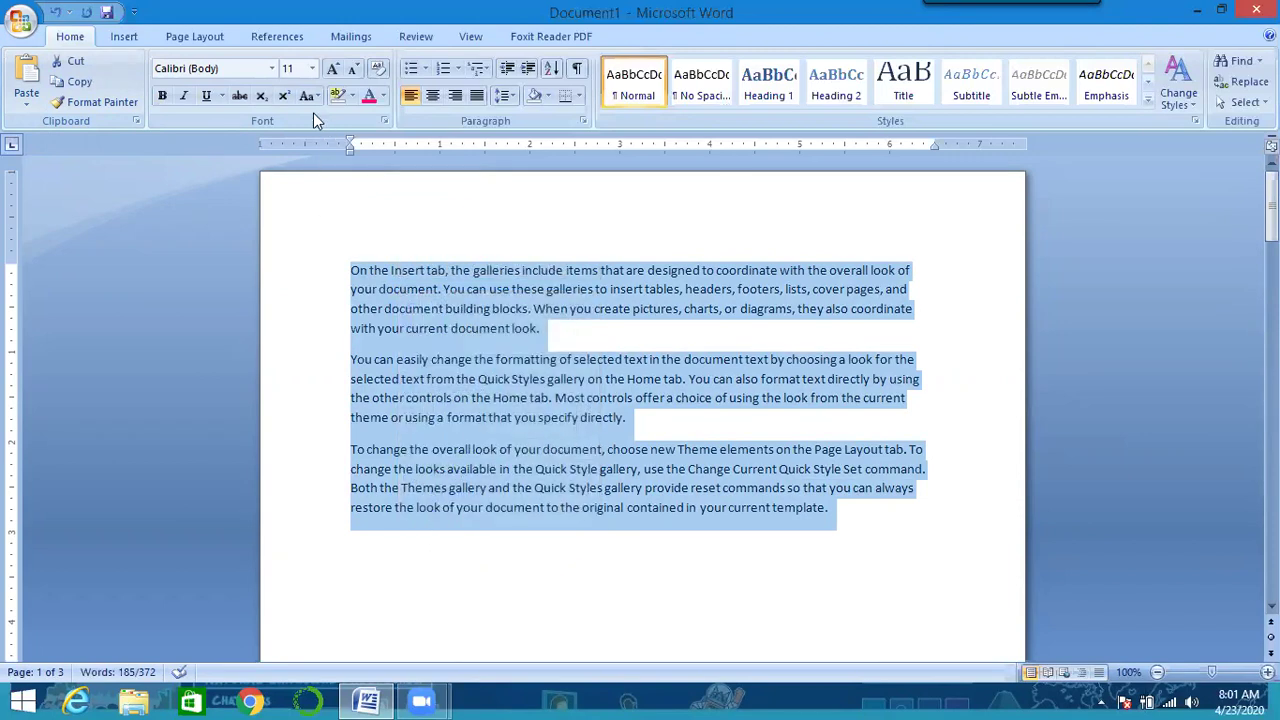
pyautogui.click(272, 70)
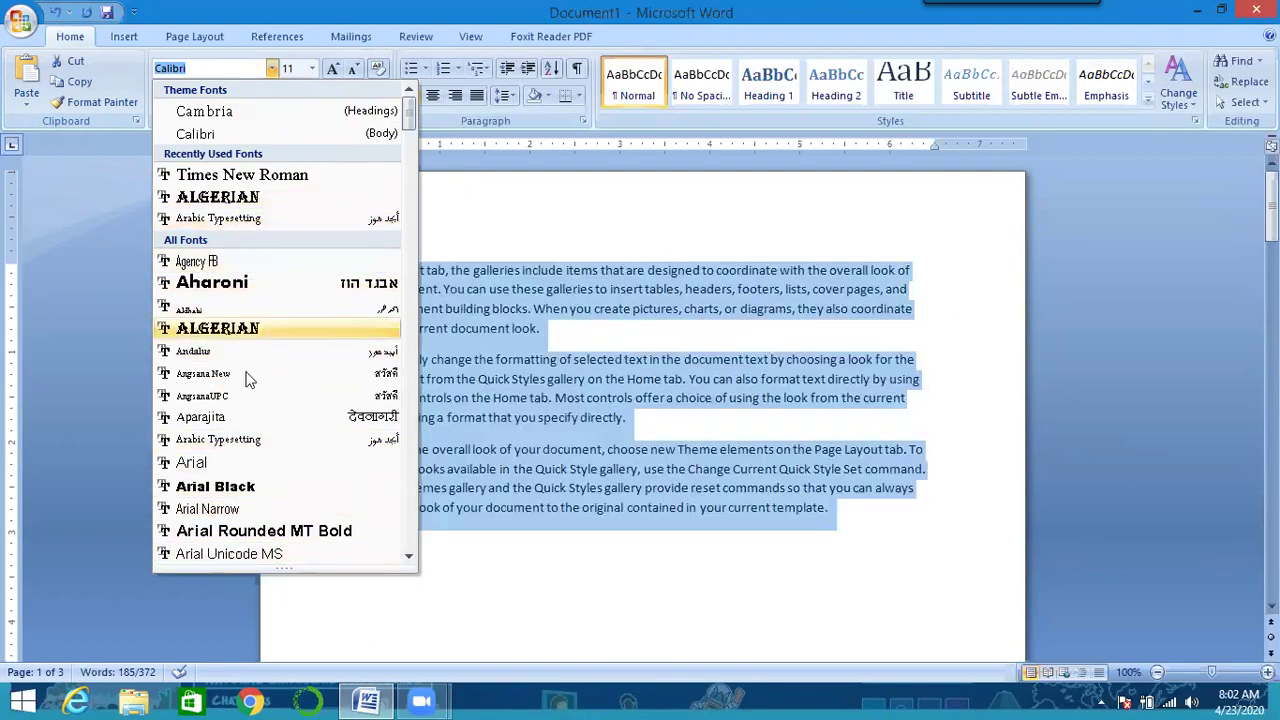
# Step: Set the page 1 paragraphs to Times New Roman, 12 pt
pyautogui.click(224, 175)
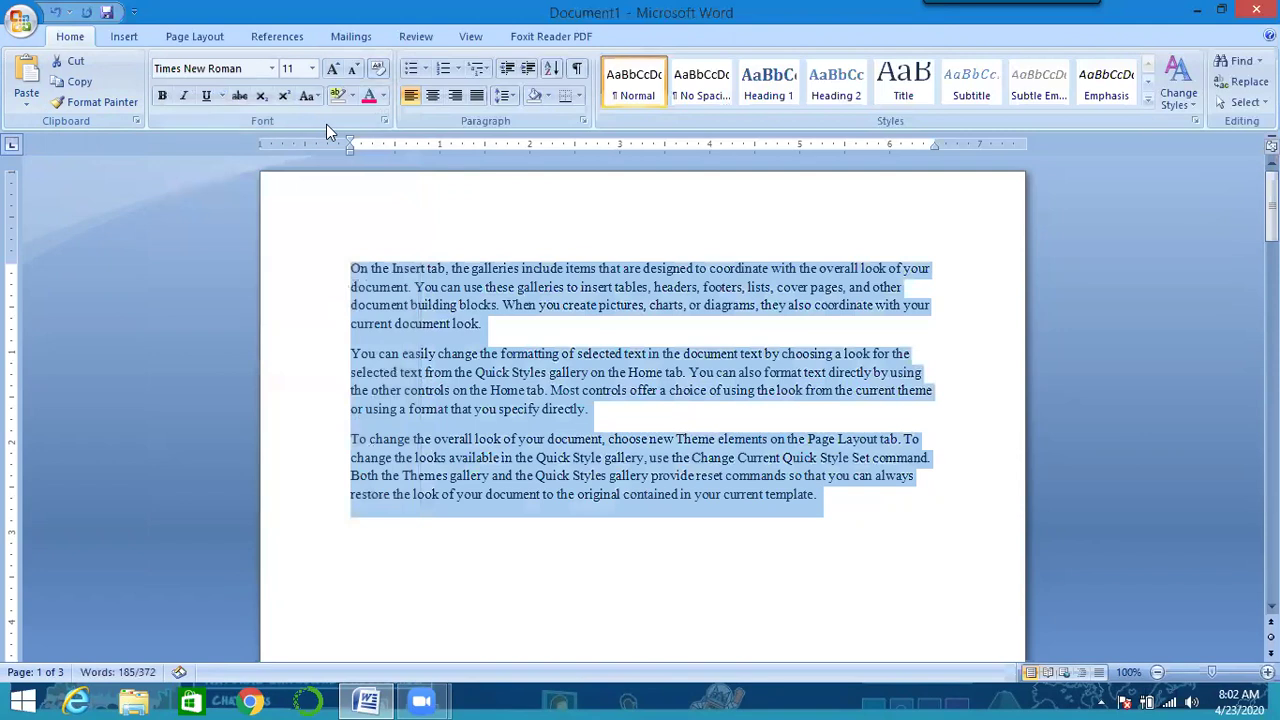
pyautogui.click(312, 68)
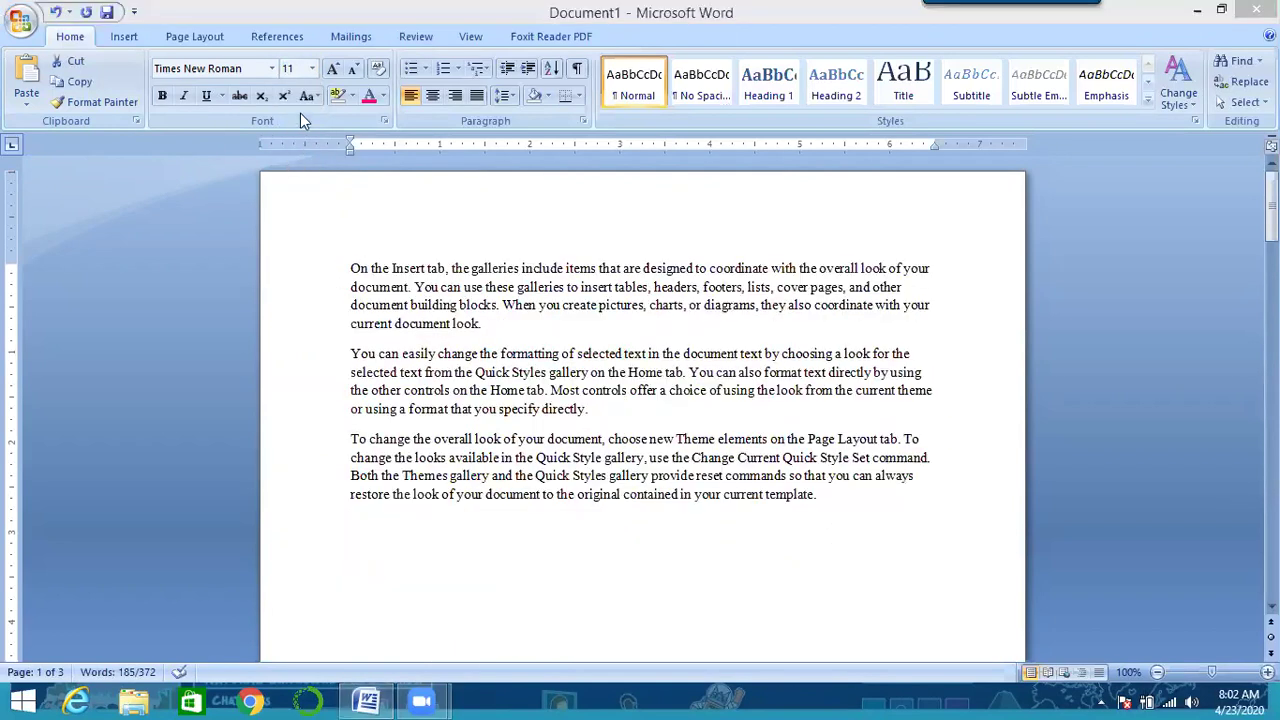
pyautogui.click(311, 62)
pyautogui.click(312, 68)
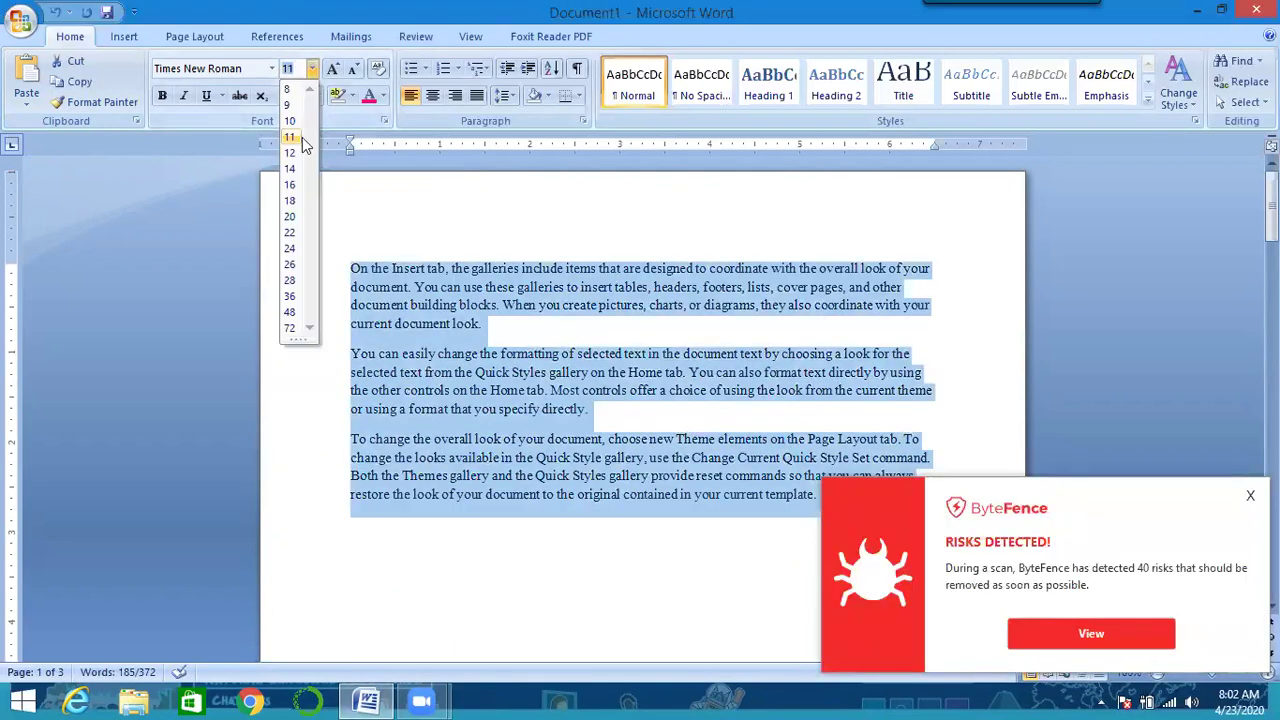
pyautogui.click(289, 155)
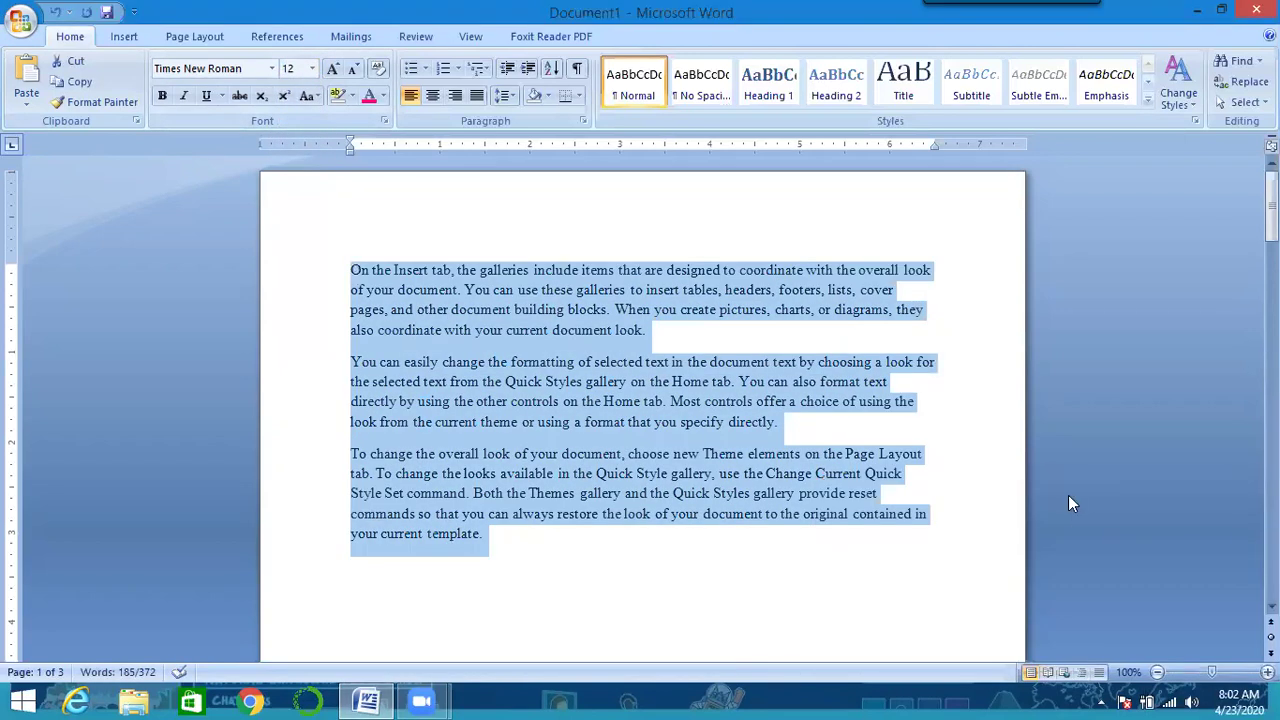
# Step: Make the paragraphs bold, italic, underlined and struck through, then start a new page after them
pyautogui.click(164, 96)
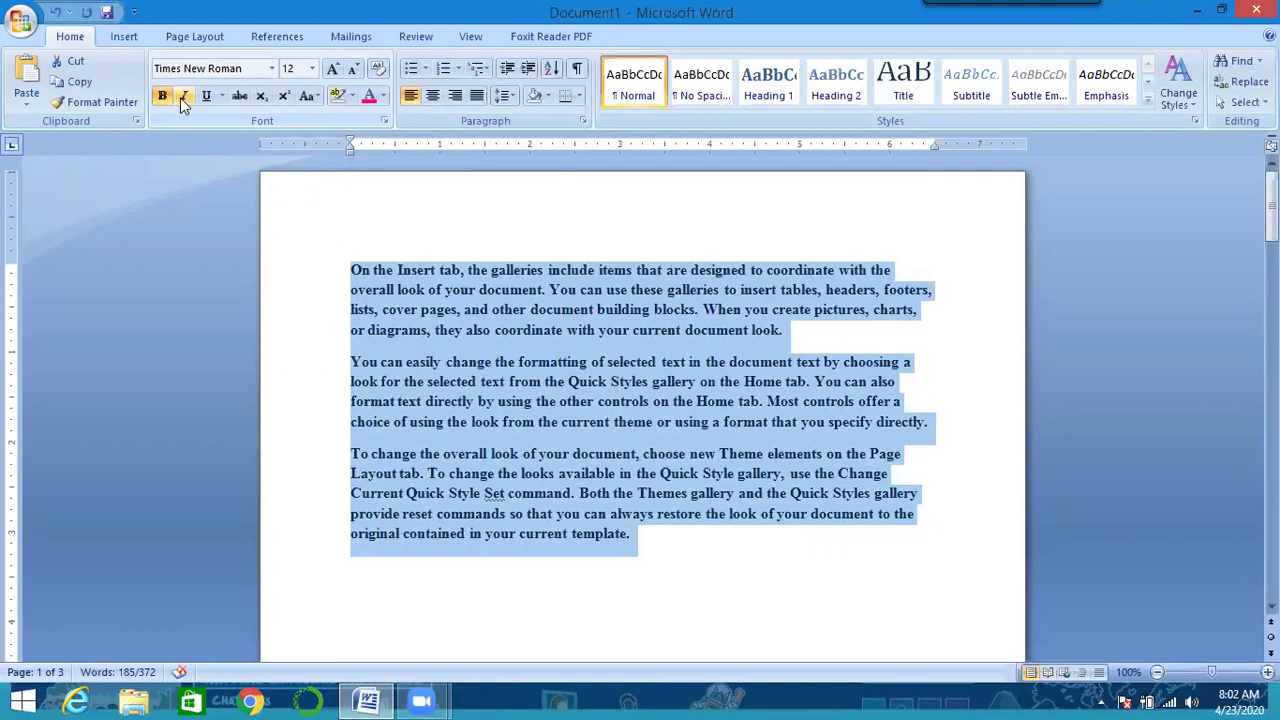
pyautogui.click(181, 97)
pyautogui.click(206, 99)
pyautogui.click(240, 96)
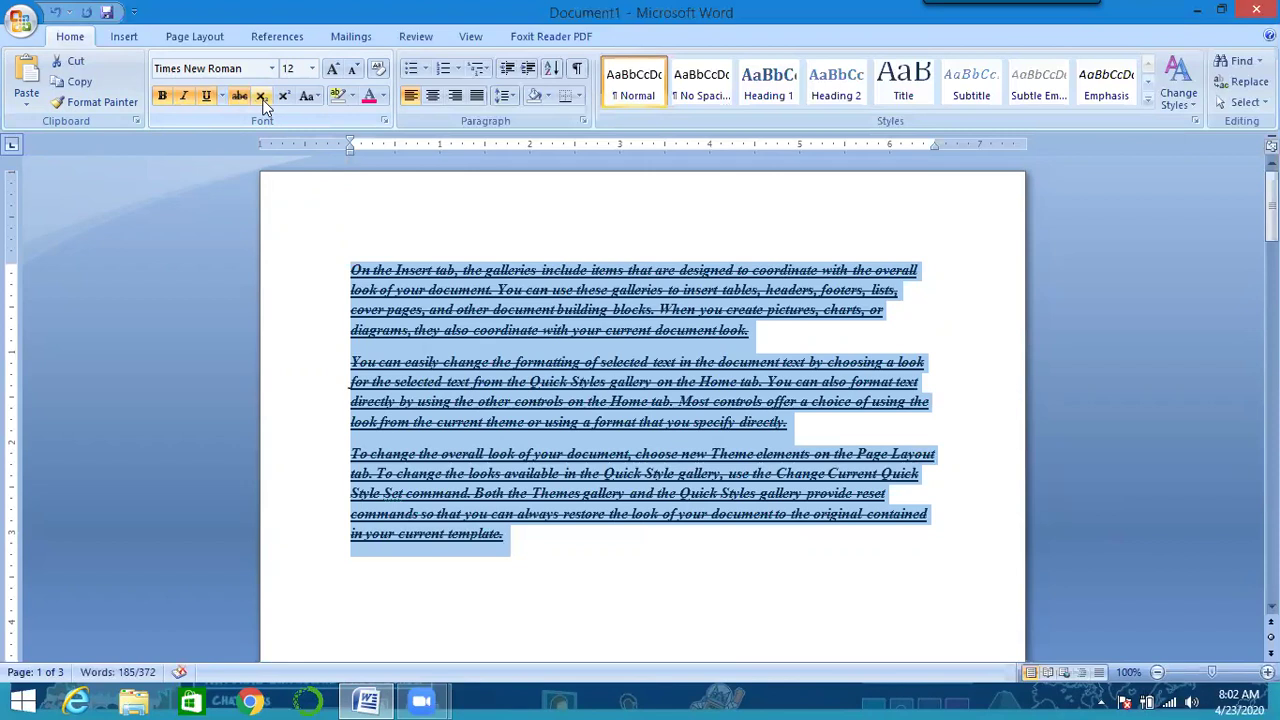
pyautogui.click(517, 563)
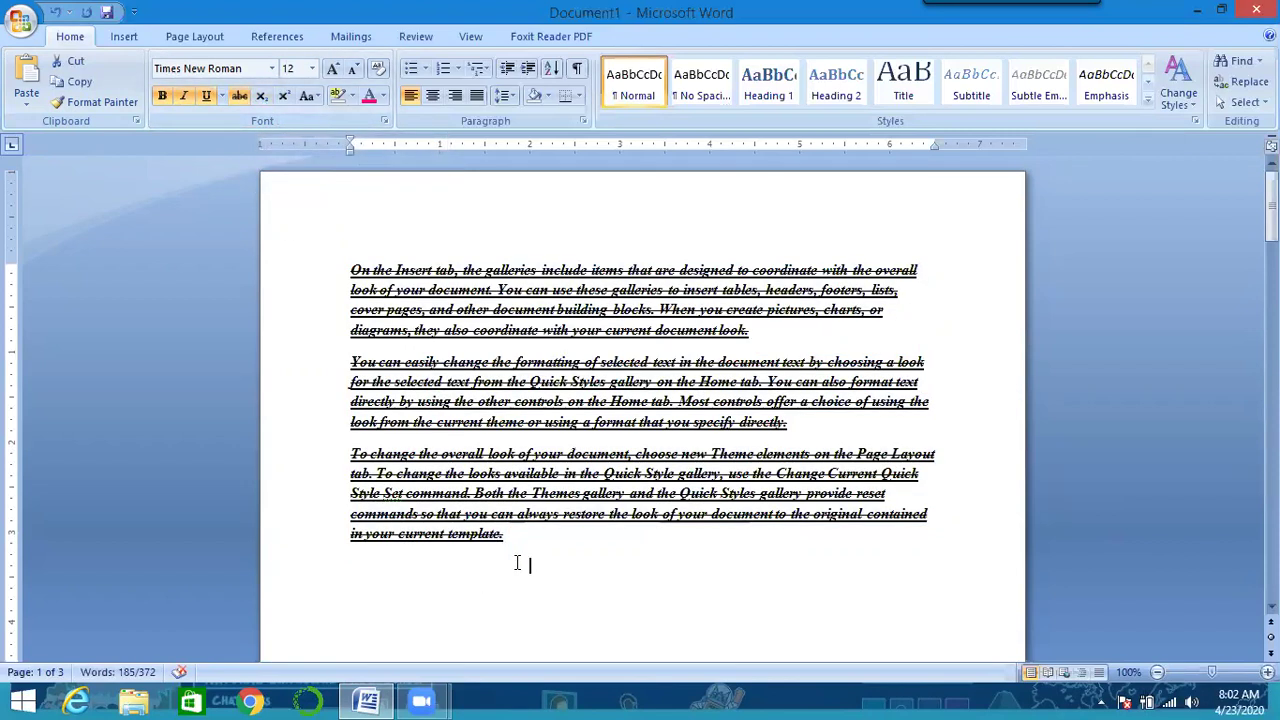
pyautogui.hotkey('ctrl', 'Return')
pyautogui.write('x')
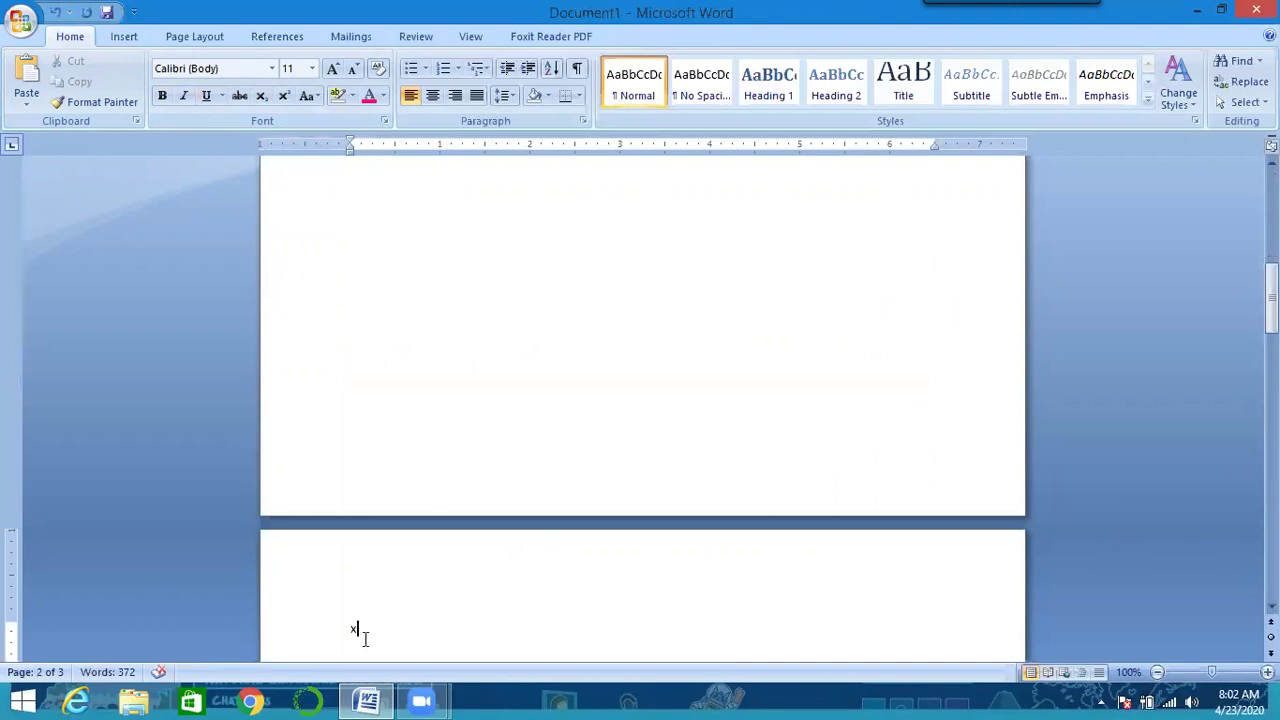
# Step: Experiment with subscript on page 2 by typing a subscript 2, then erasing and undoing it
pyautogui.click(259, 101)
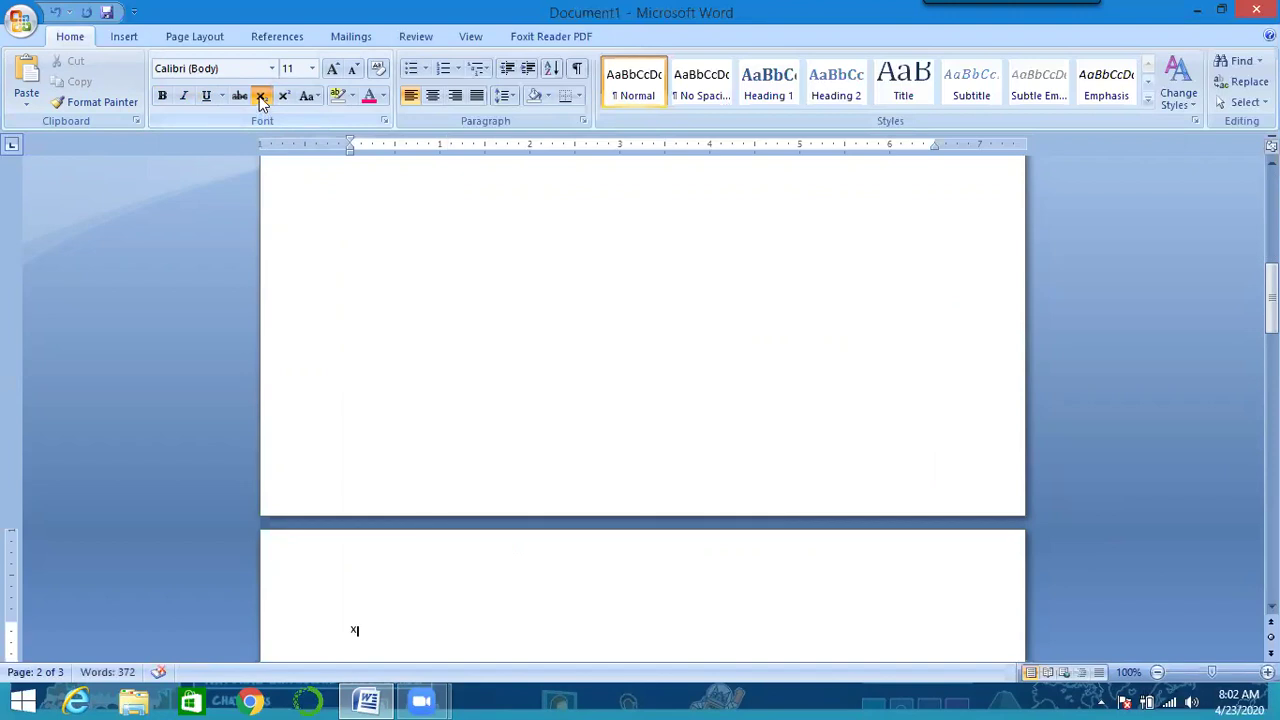
pyautogui.click(240, 97)
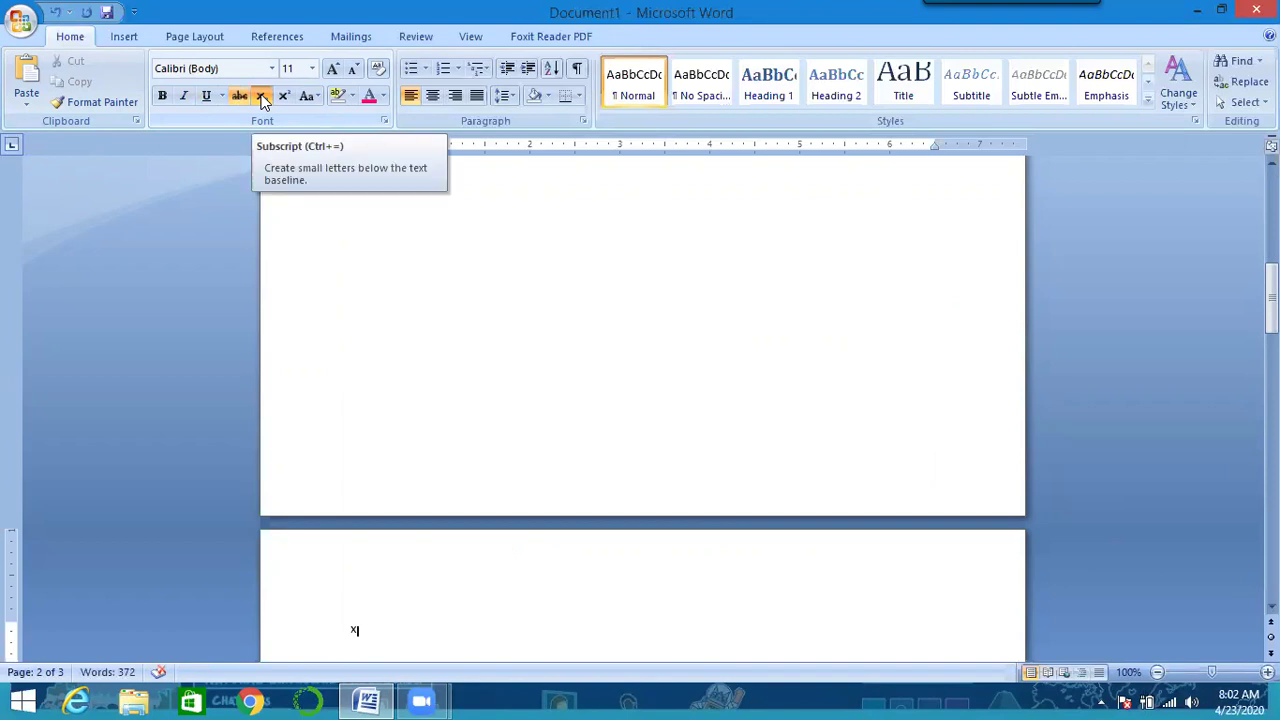
pyautogui.click(261, 97)
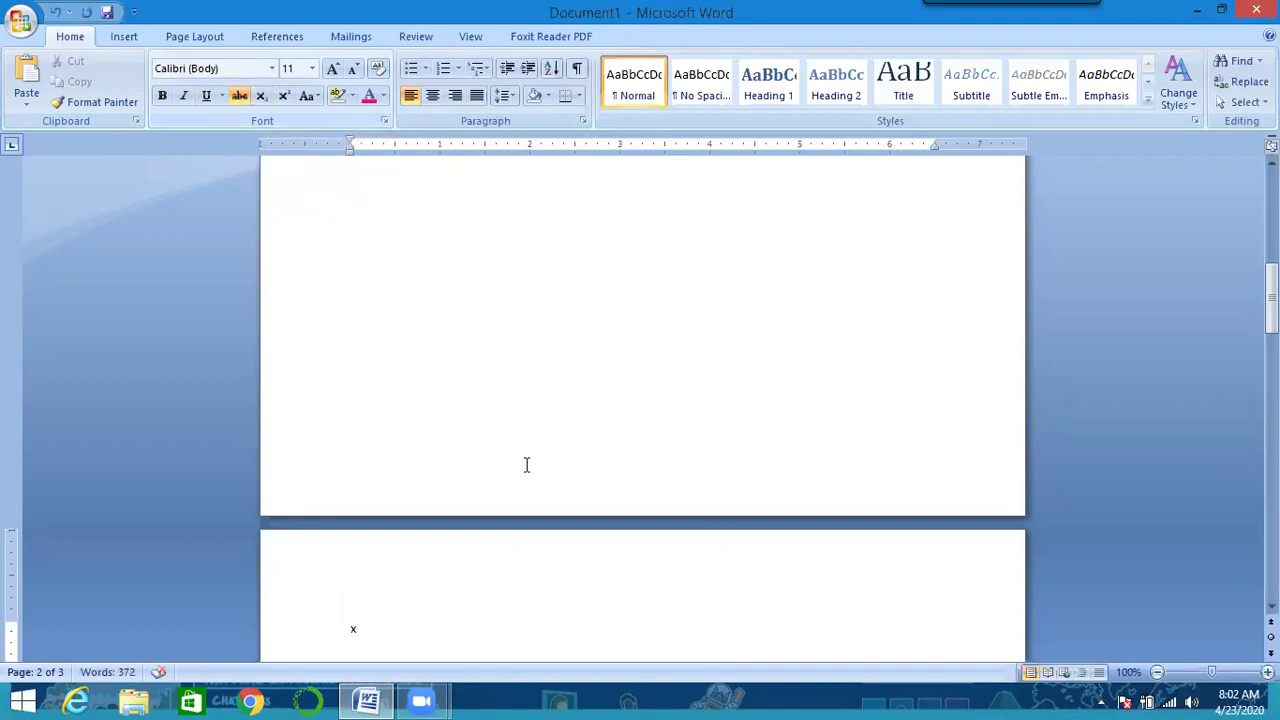
pyautogui.write('2')
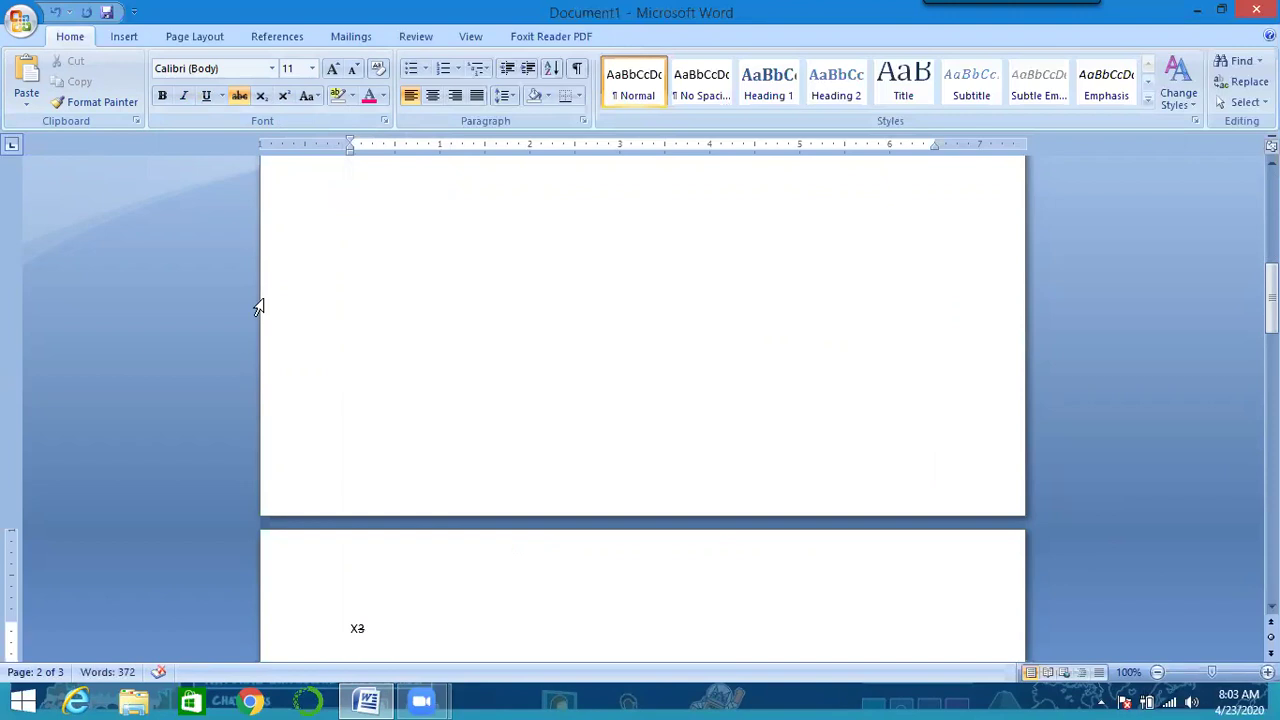
pyautogui.click(261, 96)
pyautogui.press('BackSpace')
pyautogui.press('BackSpace')
pyautogui.press('BackSpace')
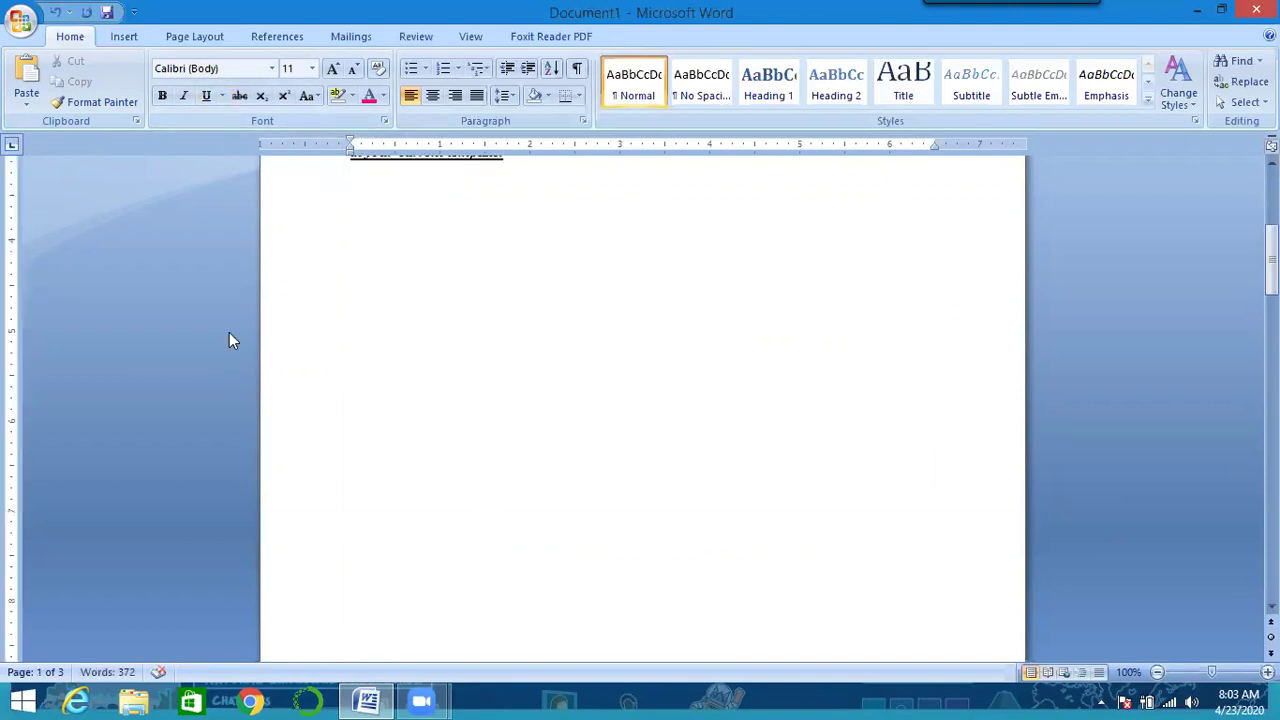
pyautogui.hotkey('ctrl', 'z')
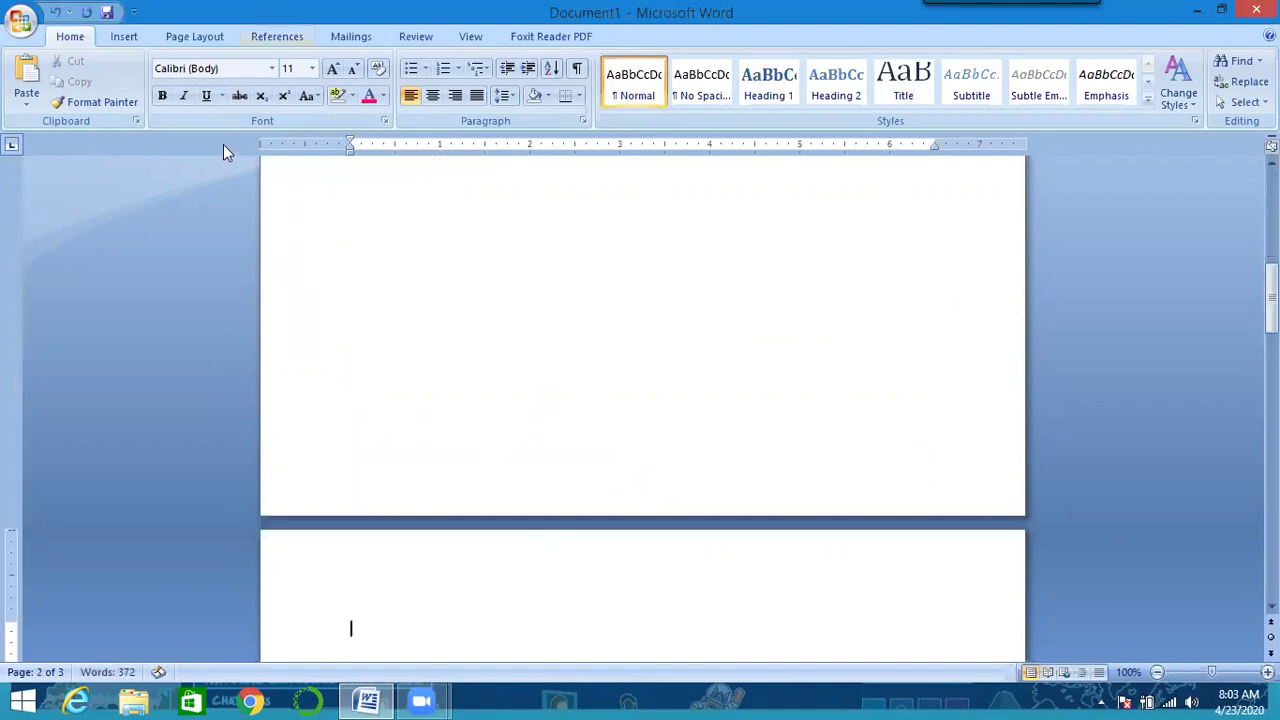
# Step: Type struck-through x, subscript '3 x' and 'kmlkmn', 'c' and superscript '333', then delete the line
pyautogui.click(240, 95)
pyautogui.write('x')
pyautogui.click(266, 97)
pyautogui.write('3')
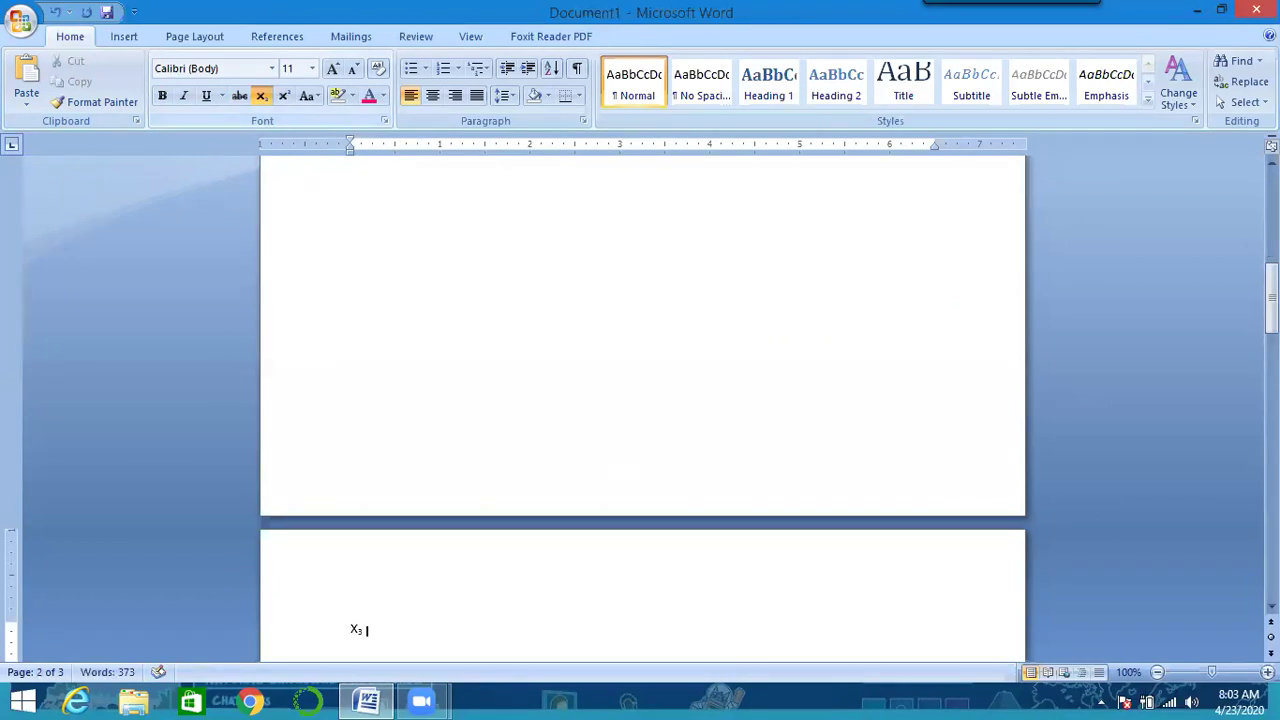
pyautogui.write(' x')
pyautogui.press('BackSpace')
pyautogui.write('kmlkmn')
pyautogui.click(263, 98)
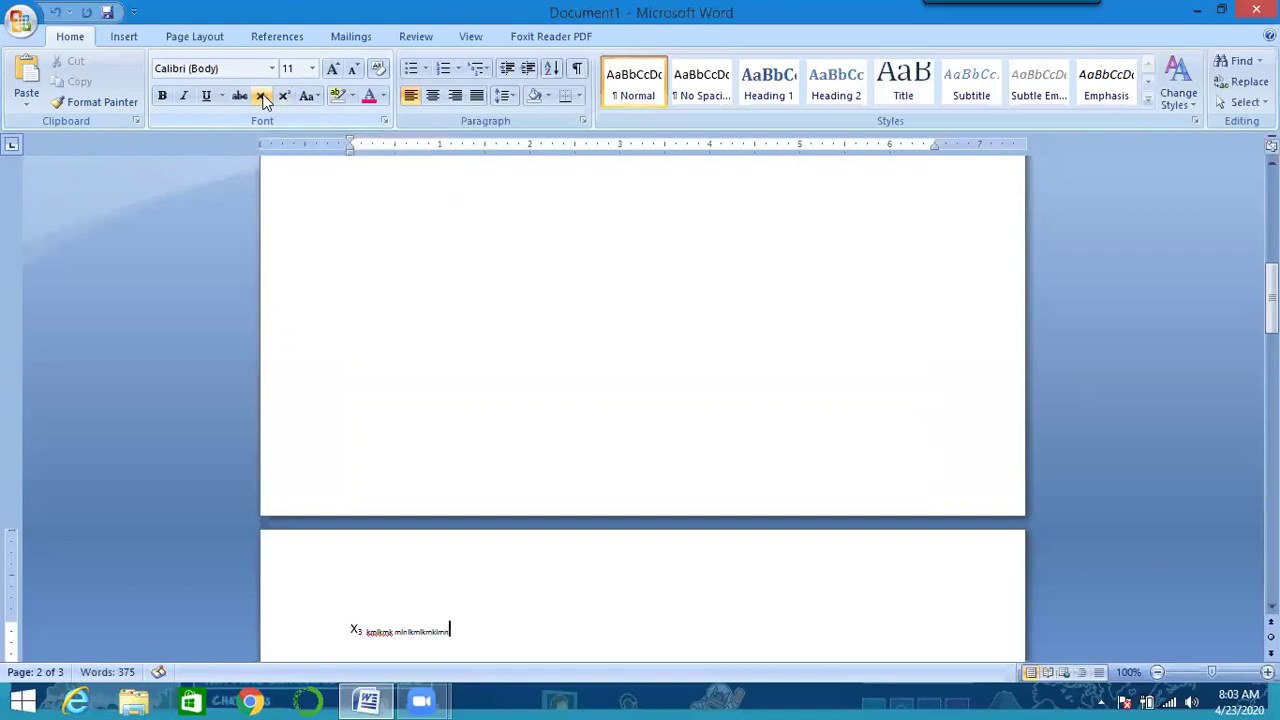
pyautogui.write('c')
pyautogui.click(285, 96)
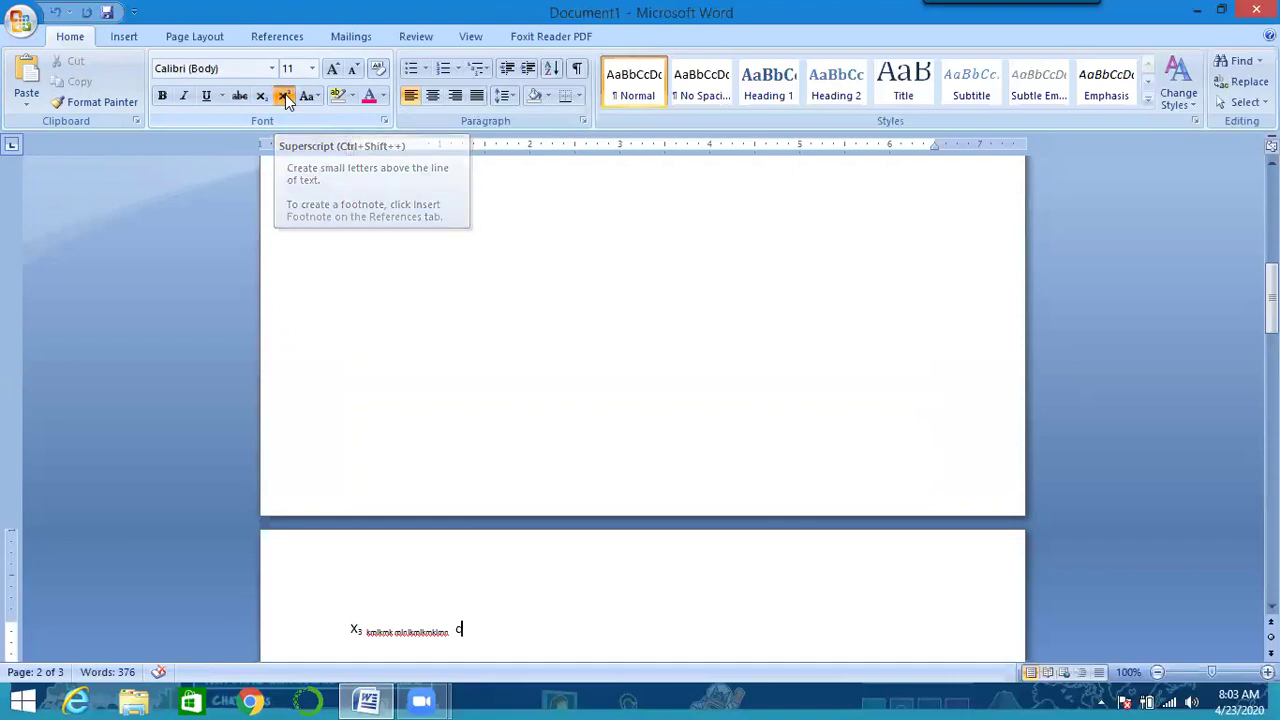
pyautogui.write('w333')
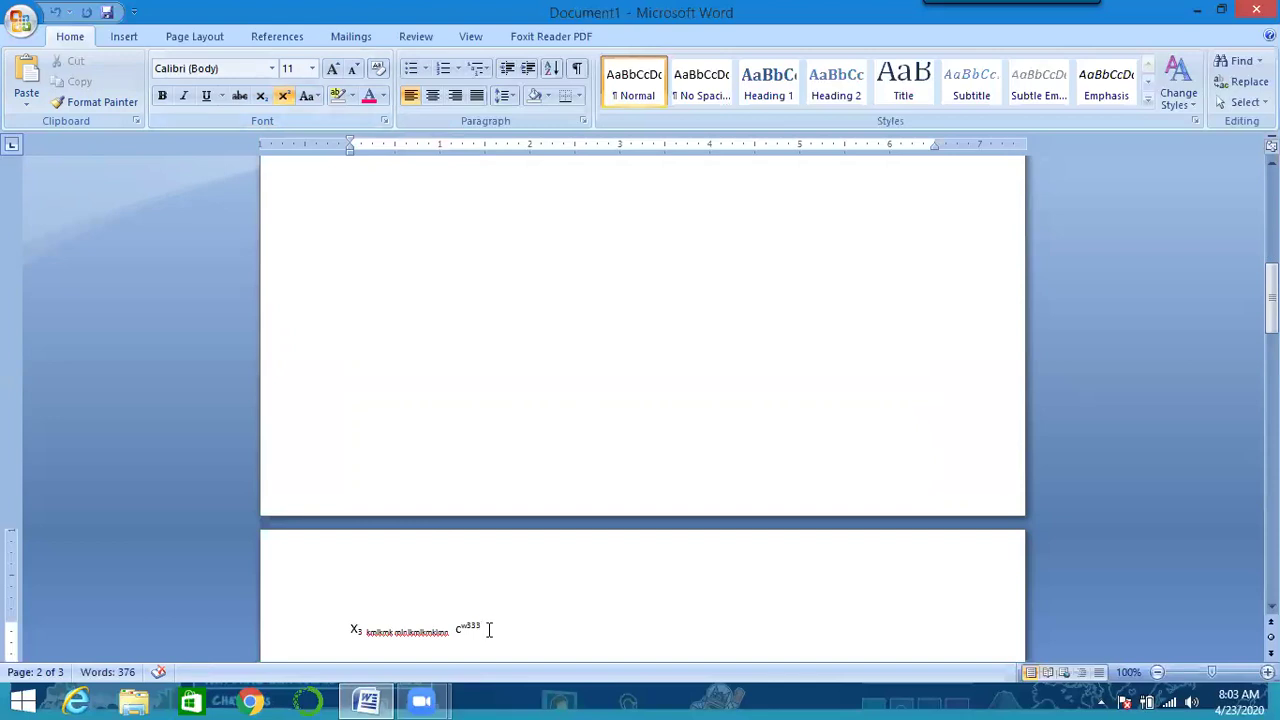
pyautogui.moveTo(486, 626); pyautogui.dragTo(349, 624)
pyautogui.press('Delete')
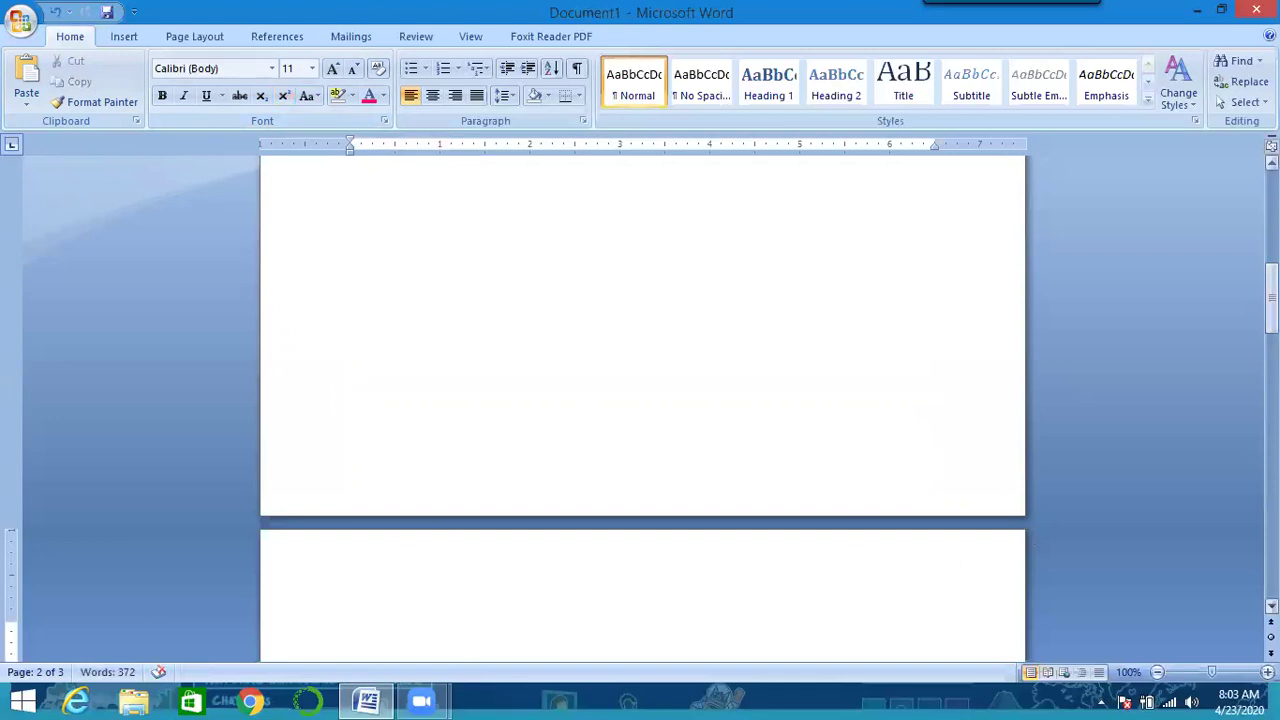
# Step: Strip bold, italic, underline and strikethrough from the three page 1 paragraphs using Ctrl+B, Ctrl+I, Ctrl+U
pyautogui.moveTo(1271, 300); pyautogui.dragTo(1271, 205)
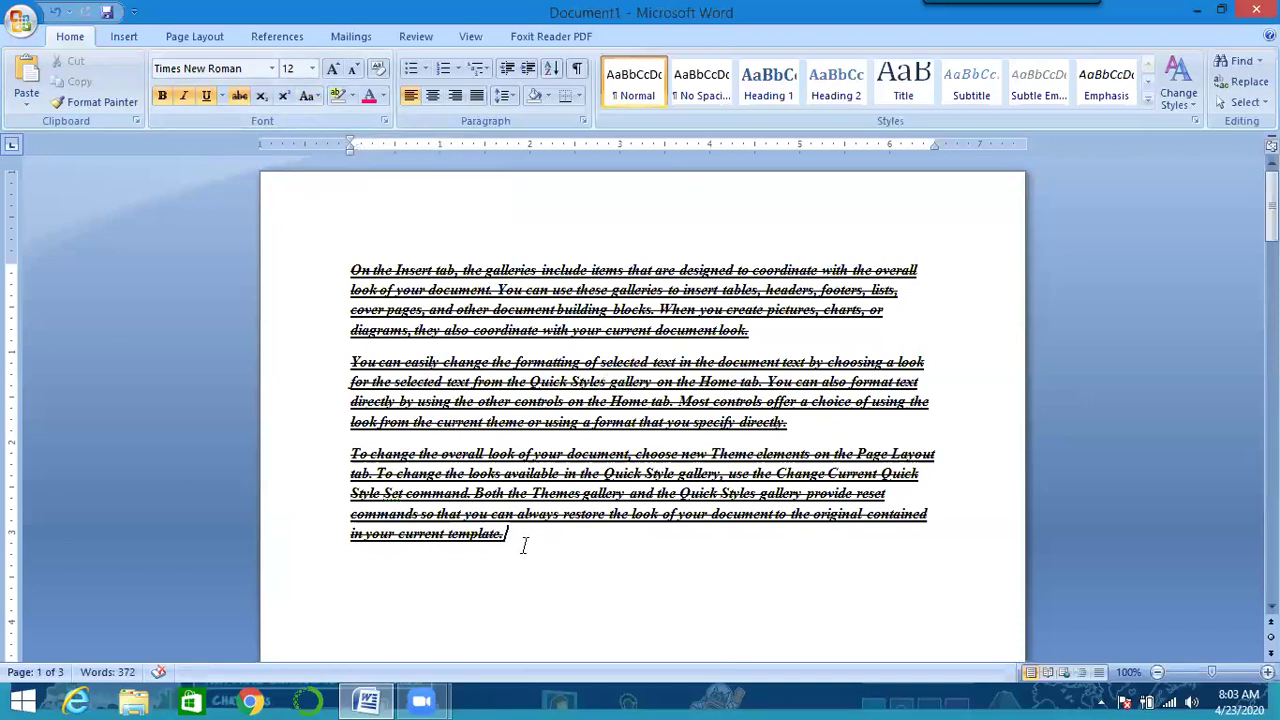
pyautogui.keyDown('shift'); pyautogui.click(347, 242); pyautogui.keyUp('shift')
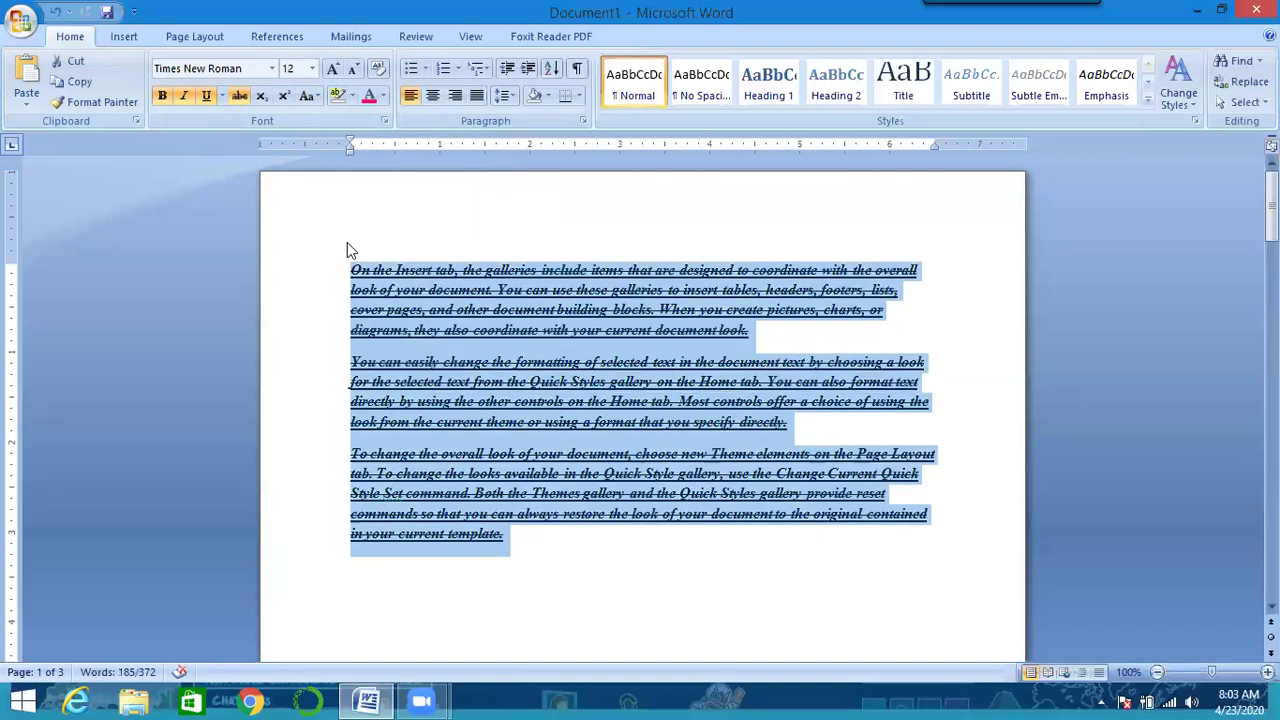
pyautogui.hotkey('ctrl', 'b')
pyautogui.hotkey('ctrl', 'i')
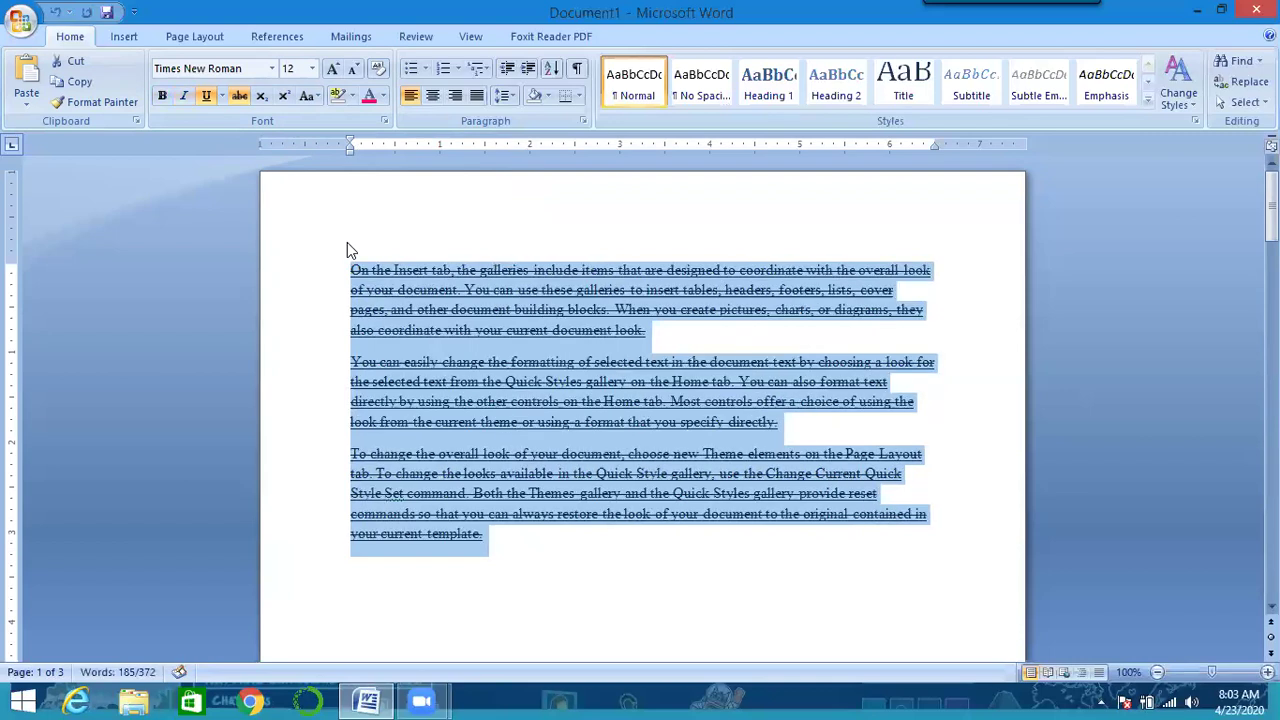
pyautogui.hotkey('ctrl', 'u')
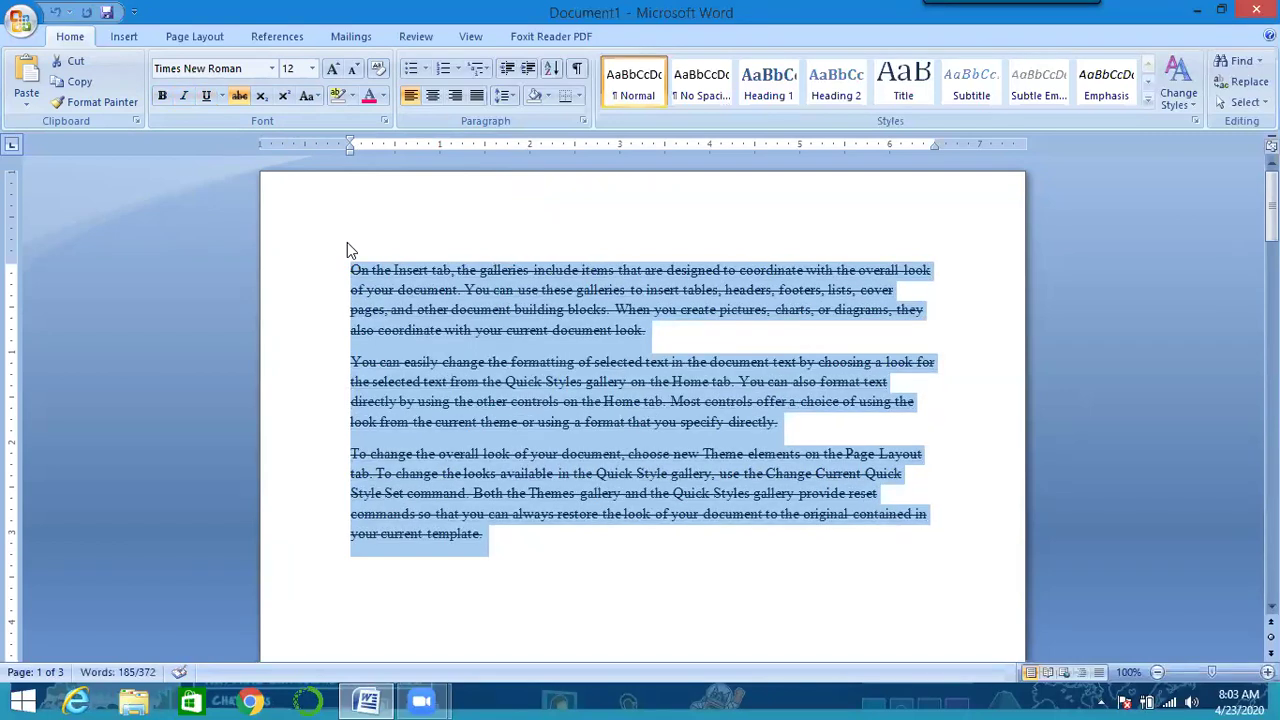
pyautogui.click(238, 92)
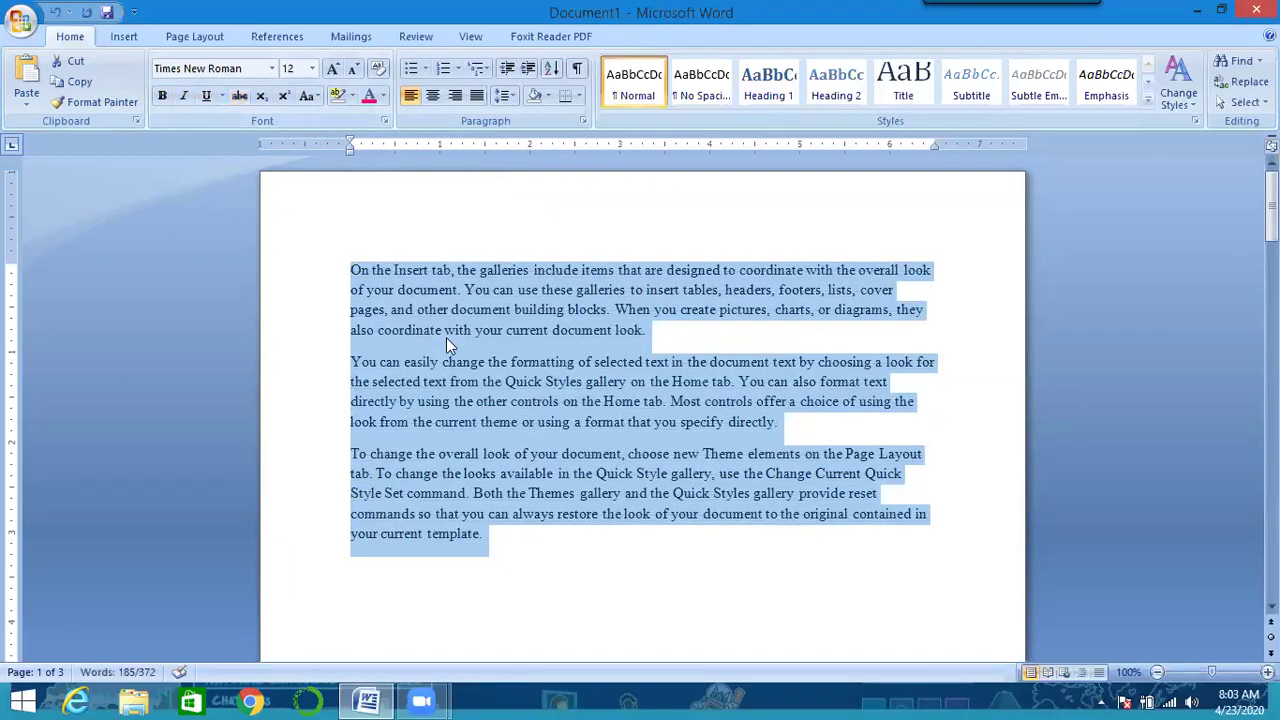
# Step: Apply Sentence case, then lowercase, then UPPERCASE to the three paragraphs
pyautogui.click(313, 94)
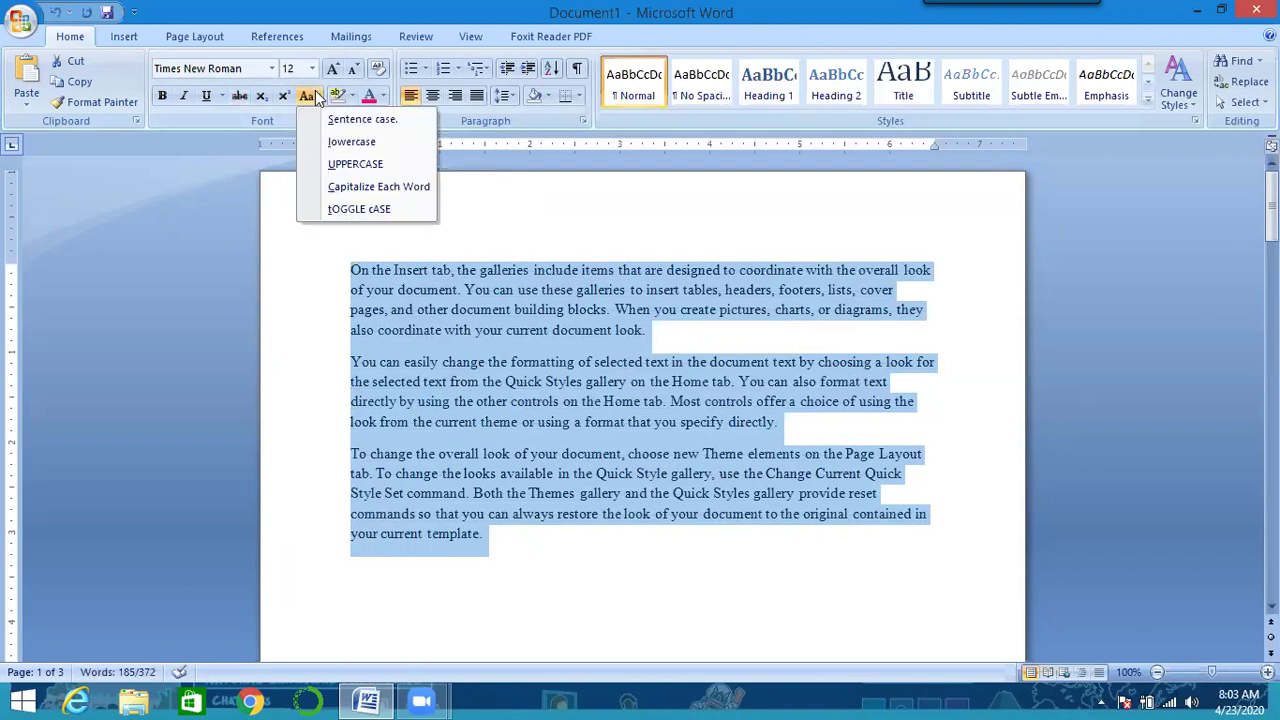
pyautogui.click(340, 120)
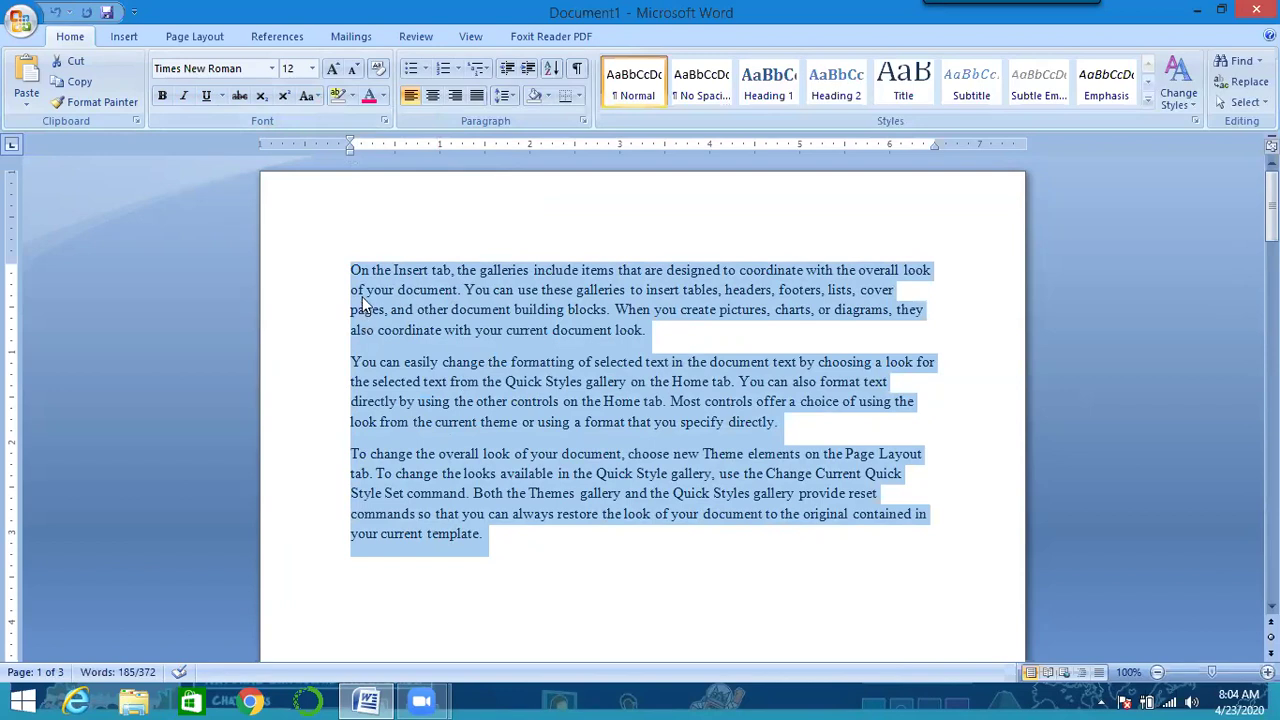
pyautogui.click(315, 94)
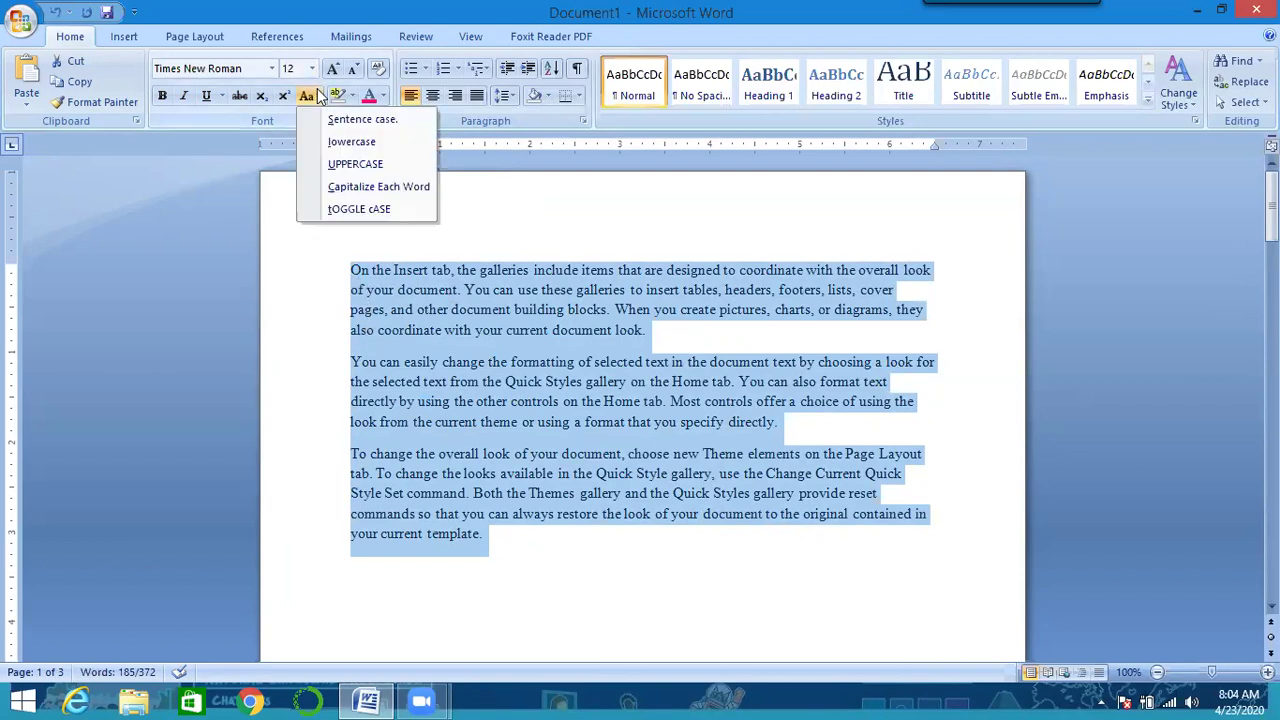
pyautogui.click(341, 144)
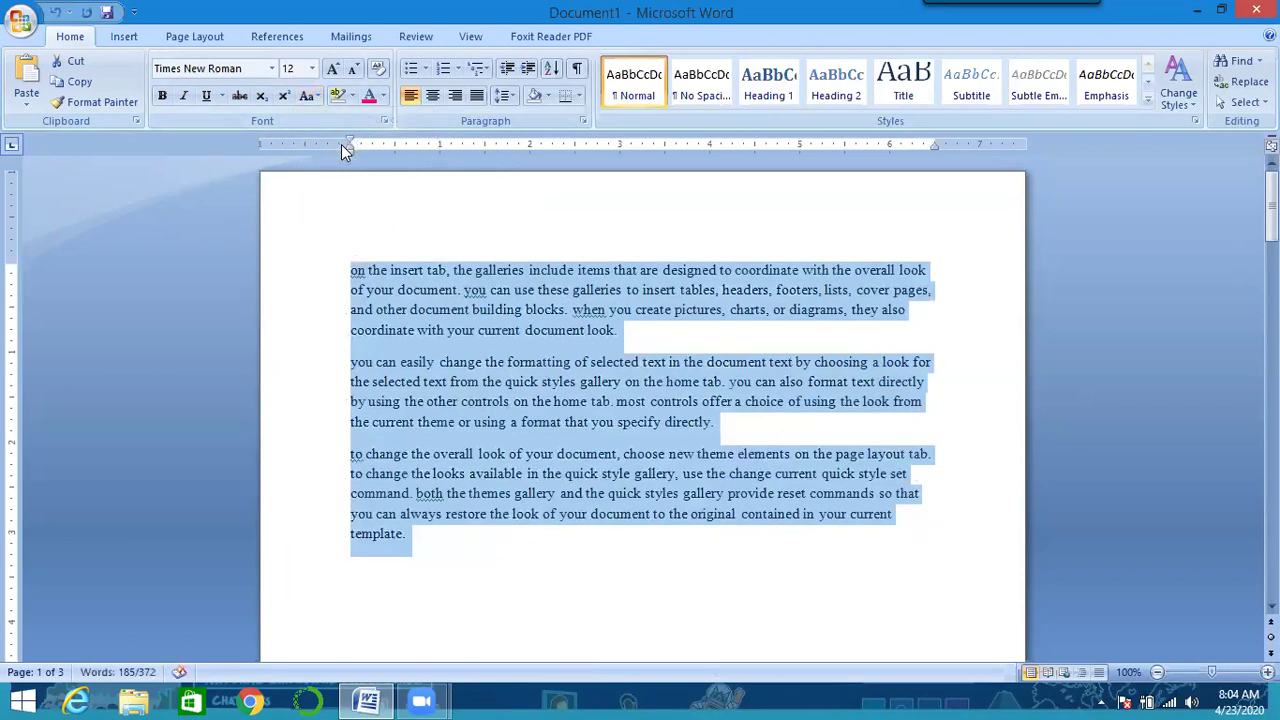
pyautogui.click(315, 94)
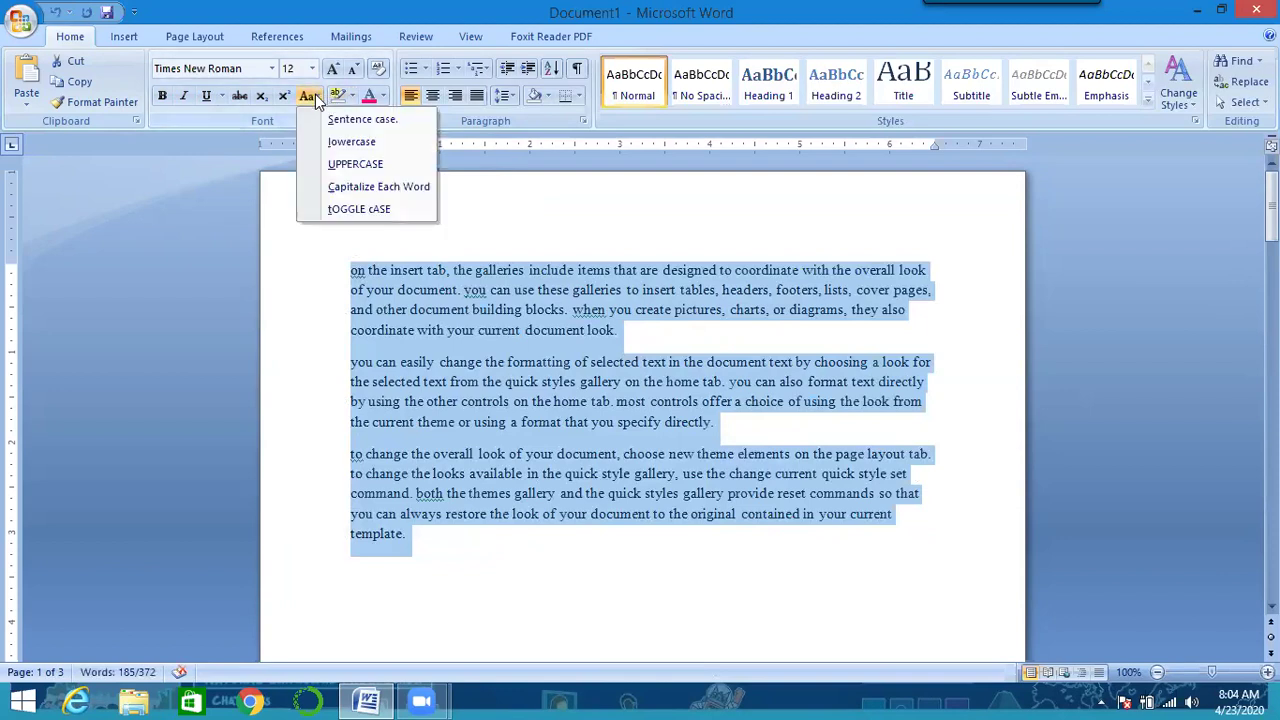
pyautogui.click(334, 163)
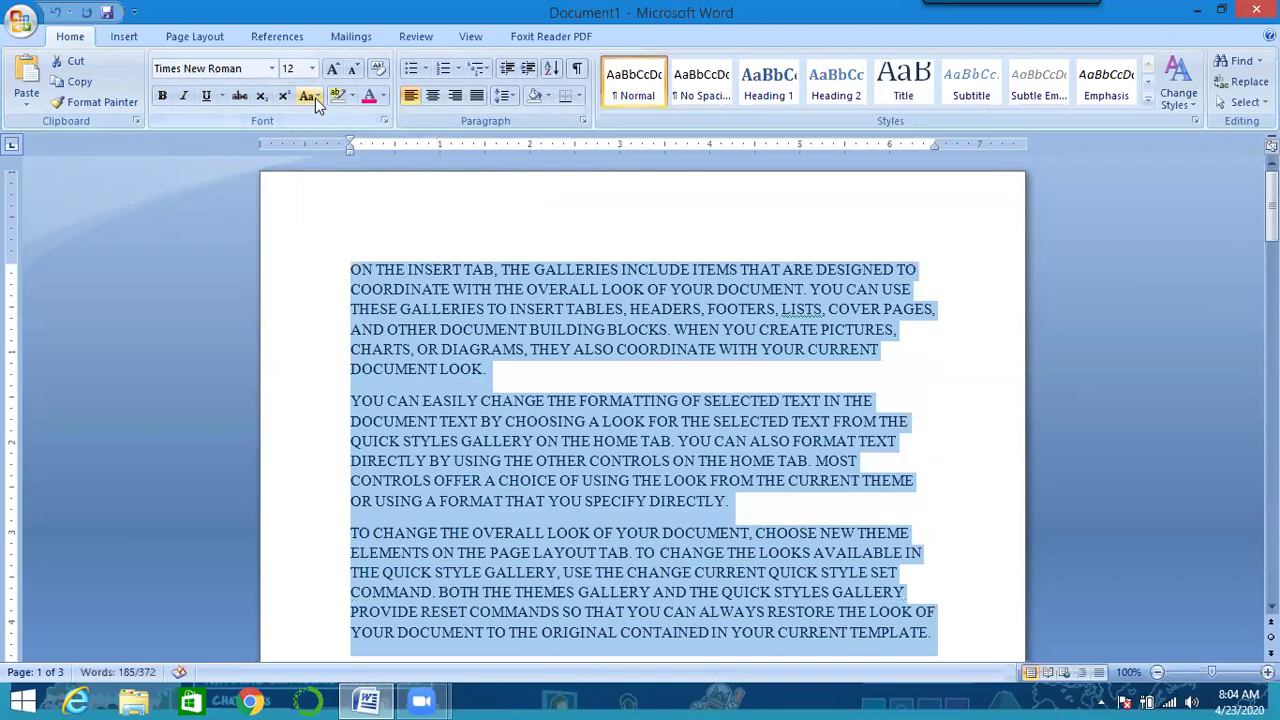
# Step: Try Capitalize Each Word and tOGGLE cASE, then return the paragraphs to Sentence case
pyautogui.click(315, 98)
pyautogui.click(343, 188)
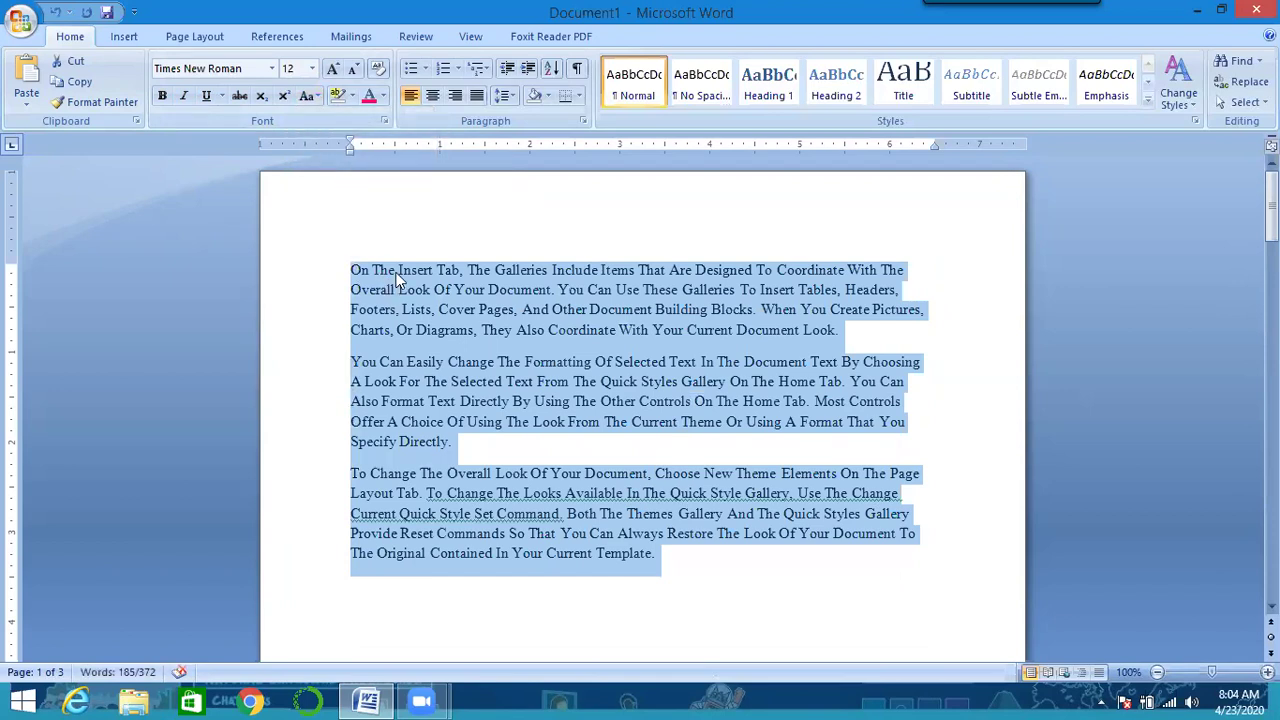
pyautogui.click(311, 95)
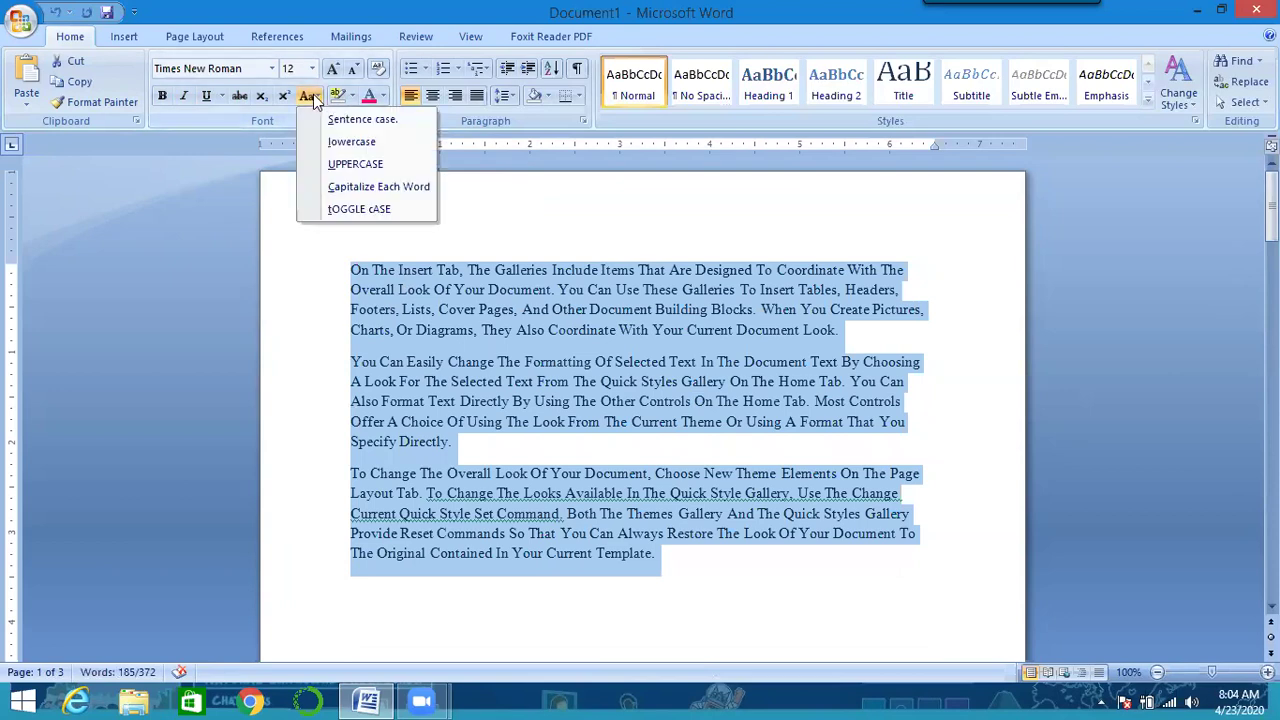
pyautogui.click(365, 208)
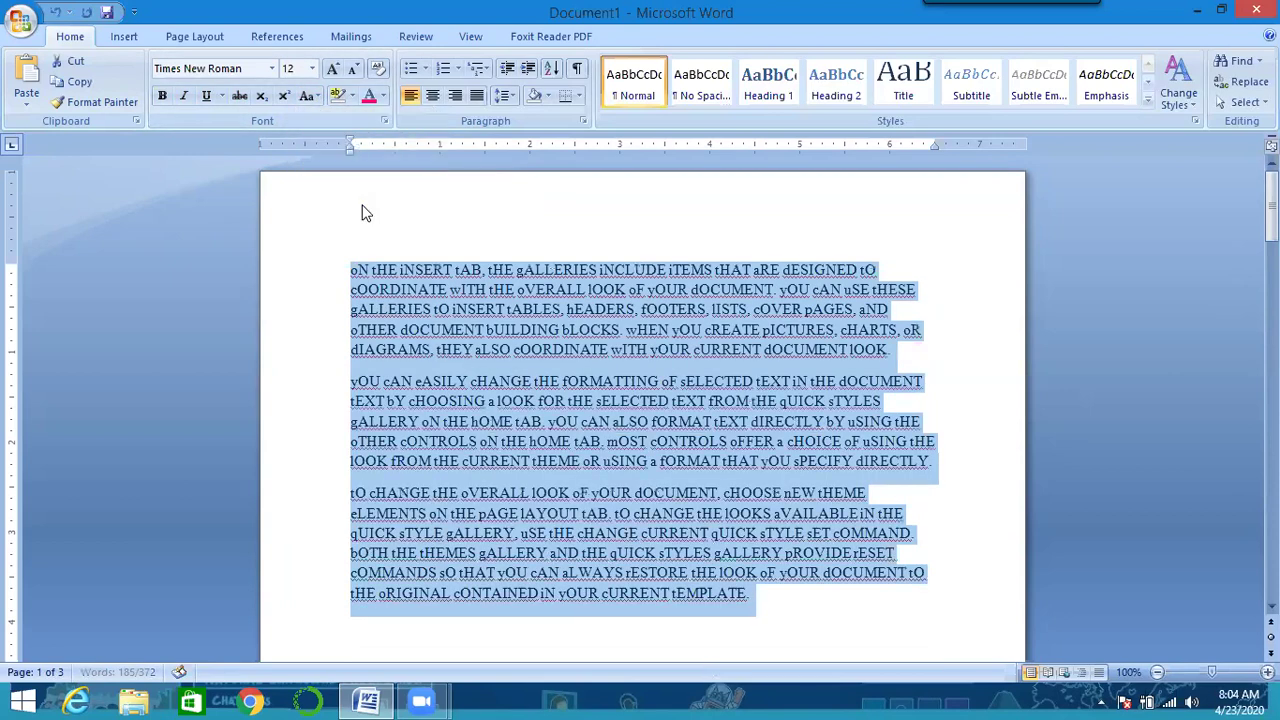
pyautogui.click(308, 95)
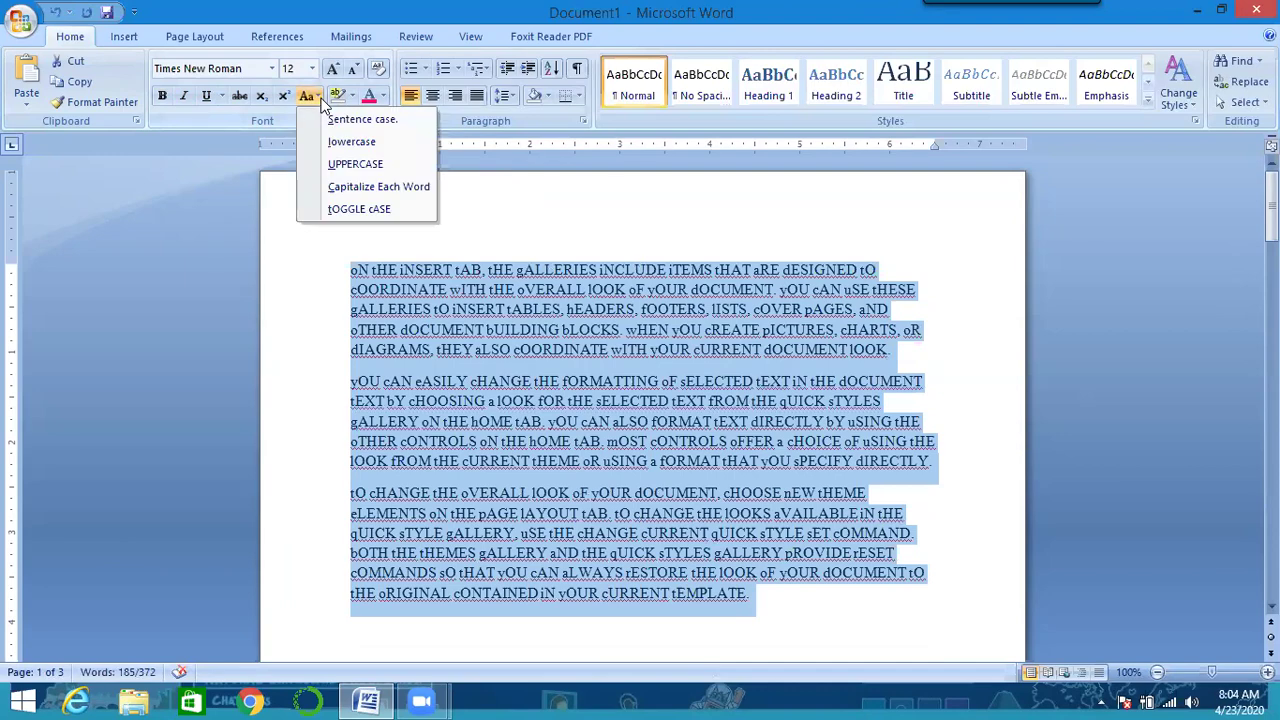
pyautogui.click(331, 121)
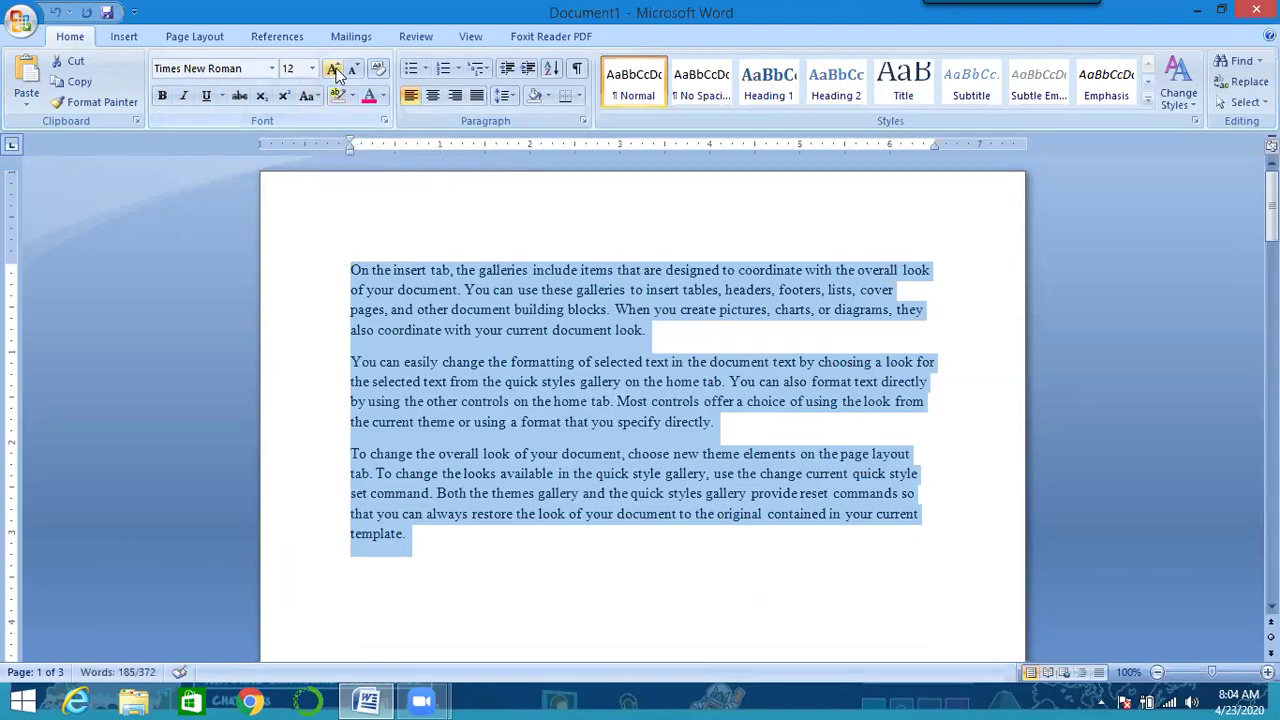
# Step: Grow the paragraphs' font to 20 pt, then shrink it back to 10 pt
pyautogui.click(334, 69)
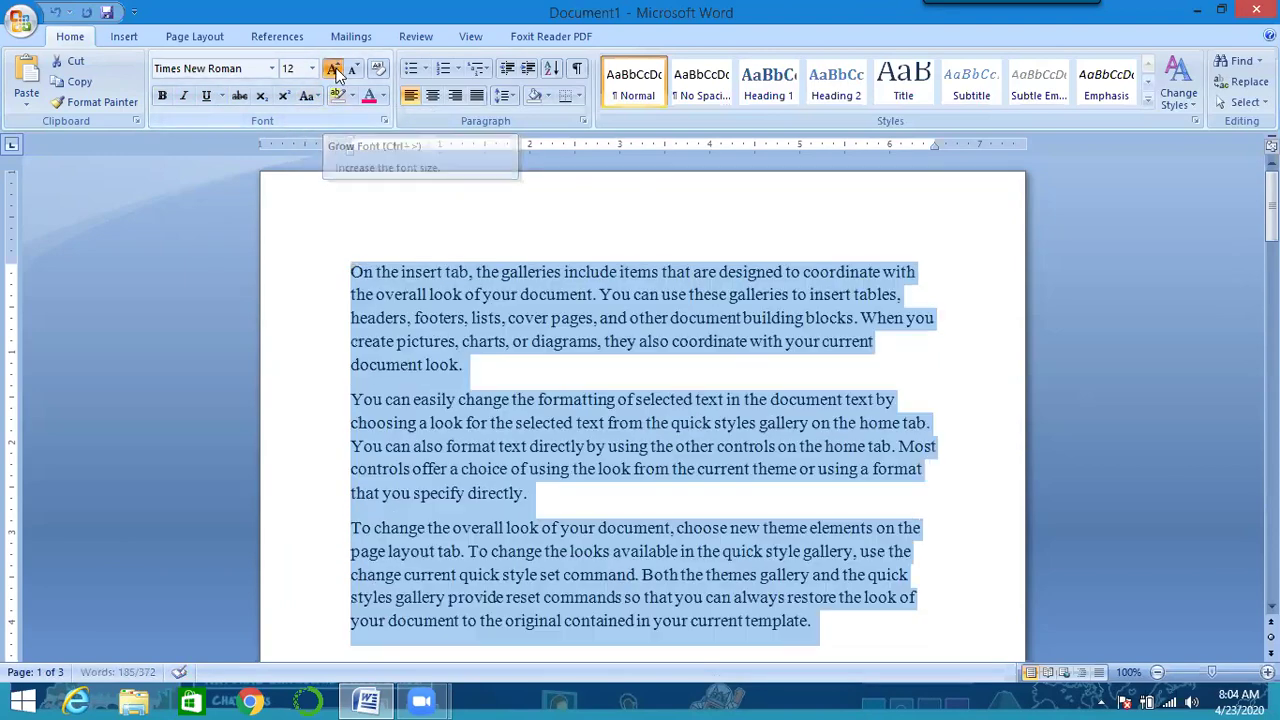
pyautogui.click(334, 69)
pyautogui.click(334, 69)
pyautogui.click(334, 69)
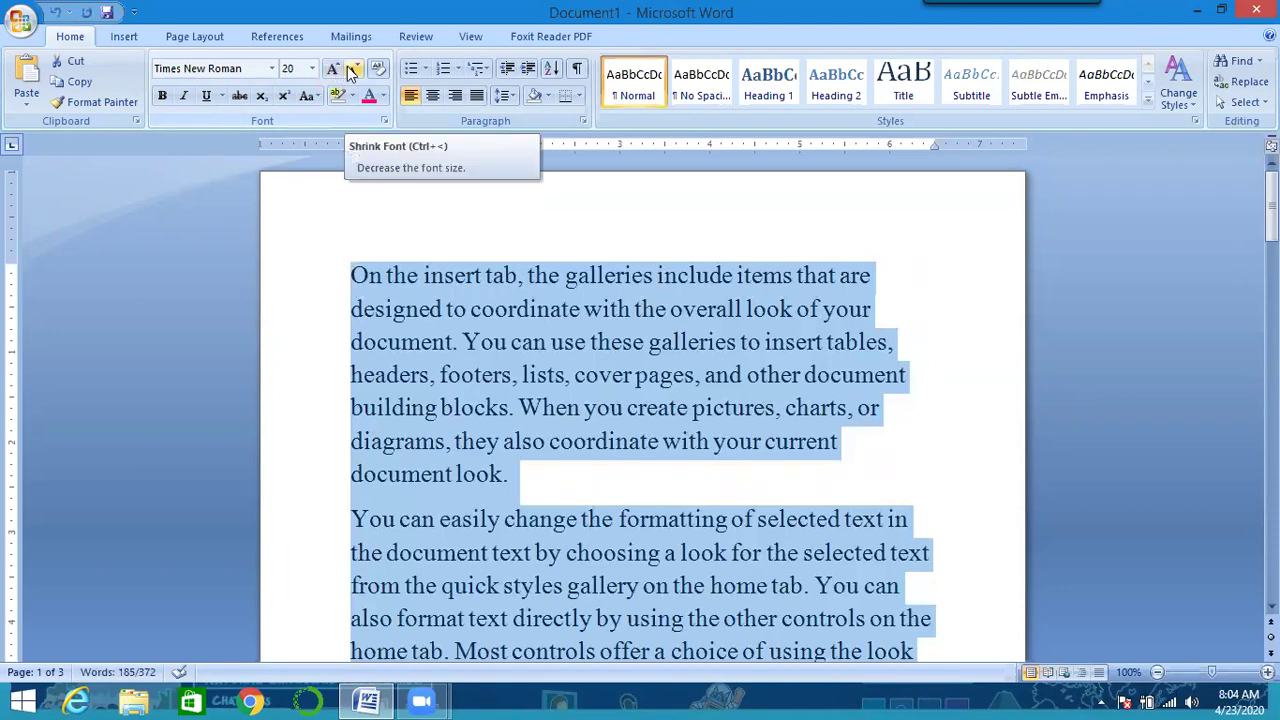
pyautogui.click(352, 70)
pyautogui.click(352, 70)
pyautogui.click(352, 70)
pyautogui.click(352, 70)
pyautogui.click(352, 70)
pyautogui.click(352, 70)
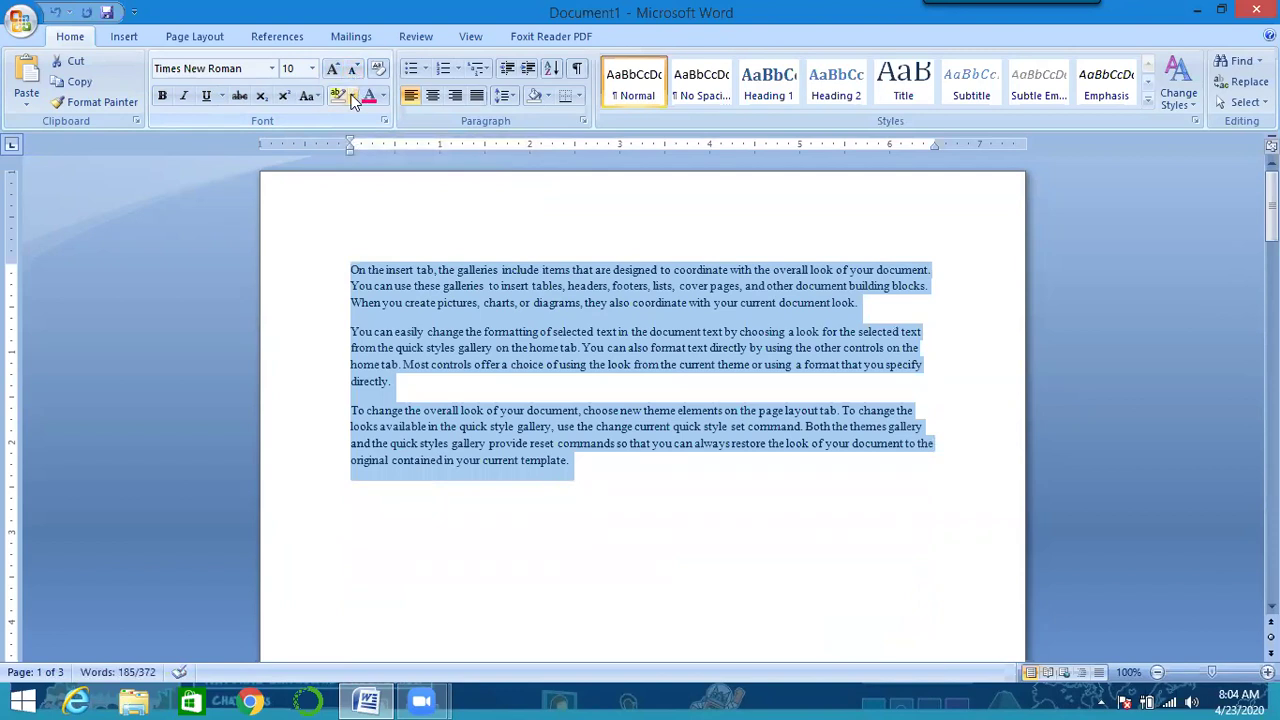
# Step: Highlight the paragraphs in yellow, then erase it with the No Color highlighter
pyautogui.click(352, 96)
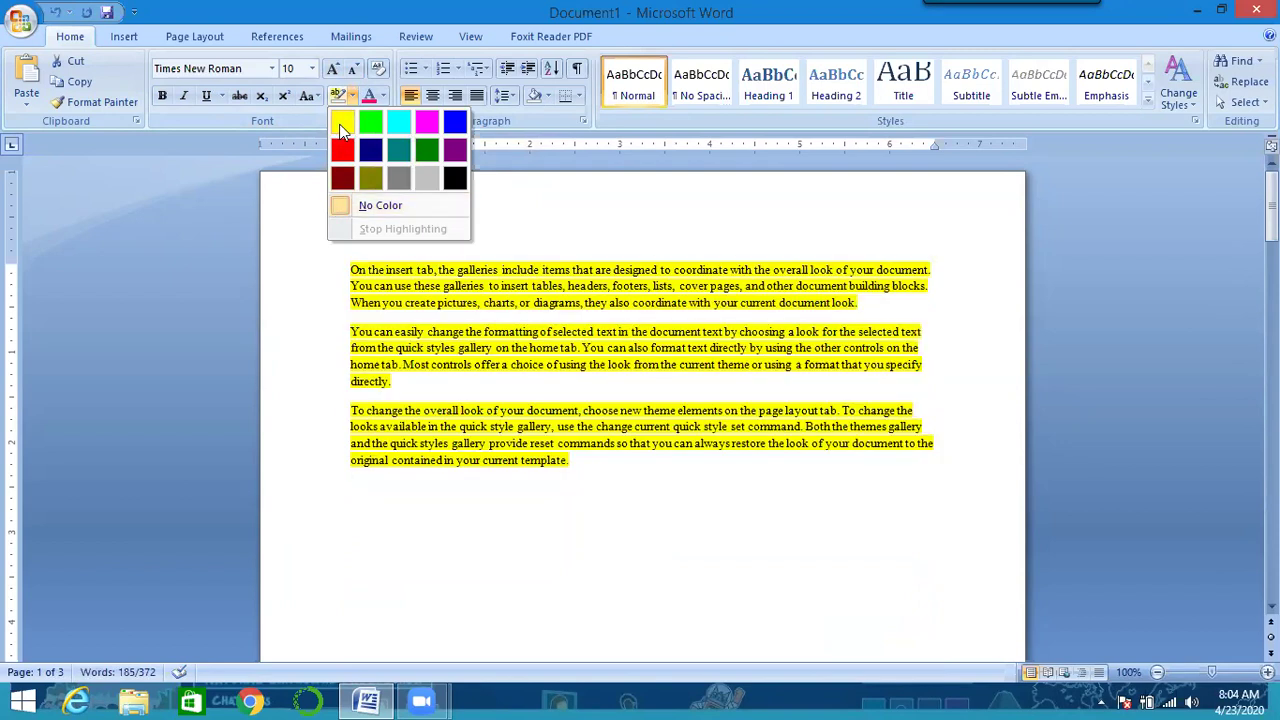
pyautogui.click(341, 123)
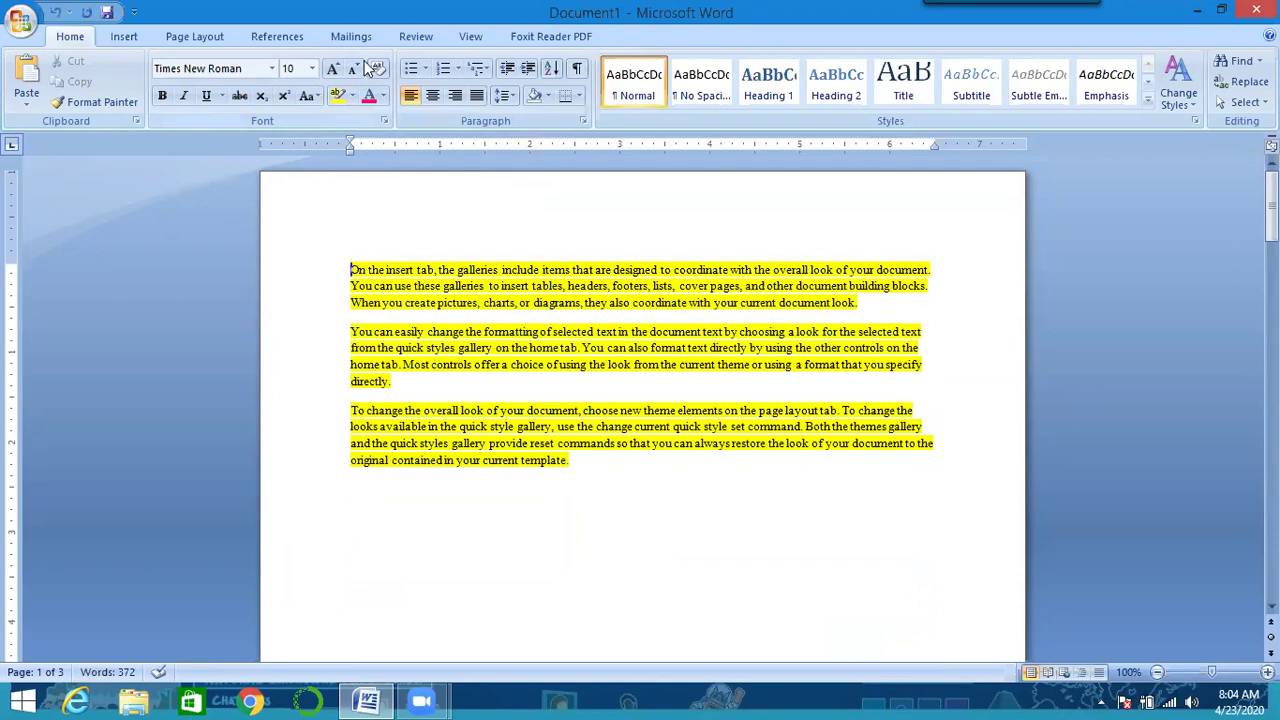
pyautogui.click(352, 96)
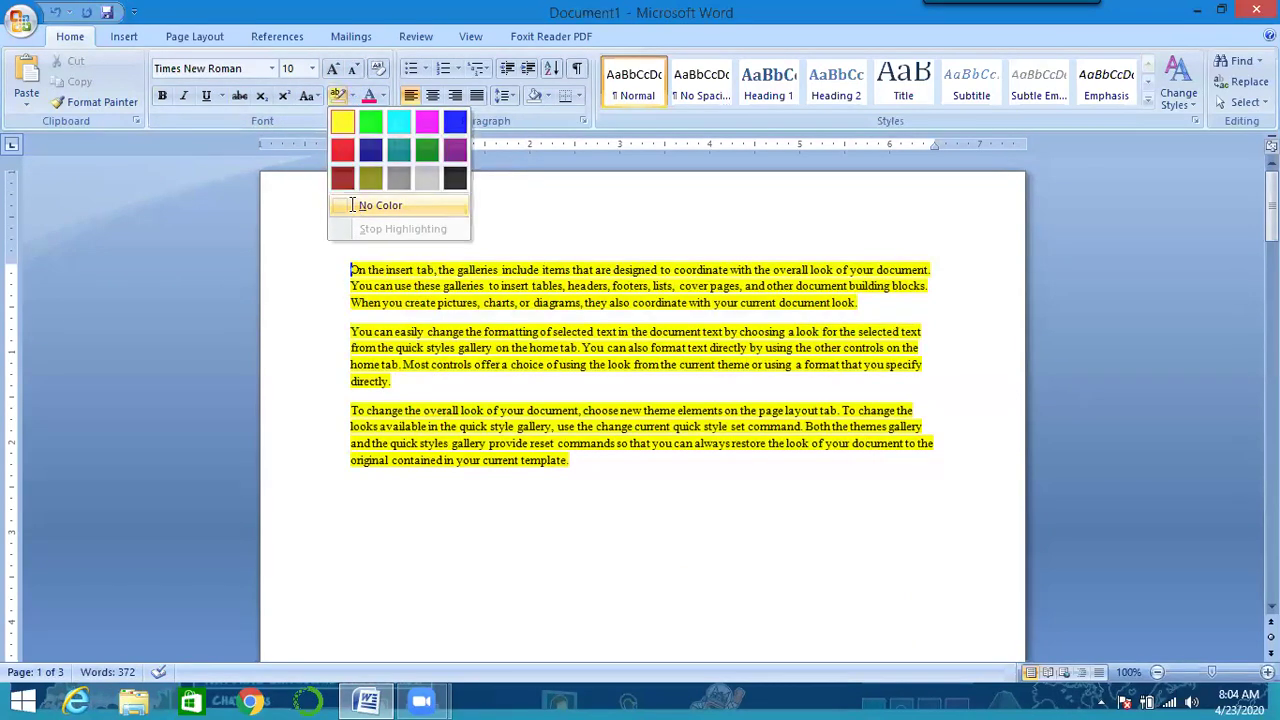
pyautogui.click(352, 206)
pyautogui.click(352, 96)
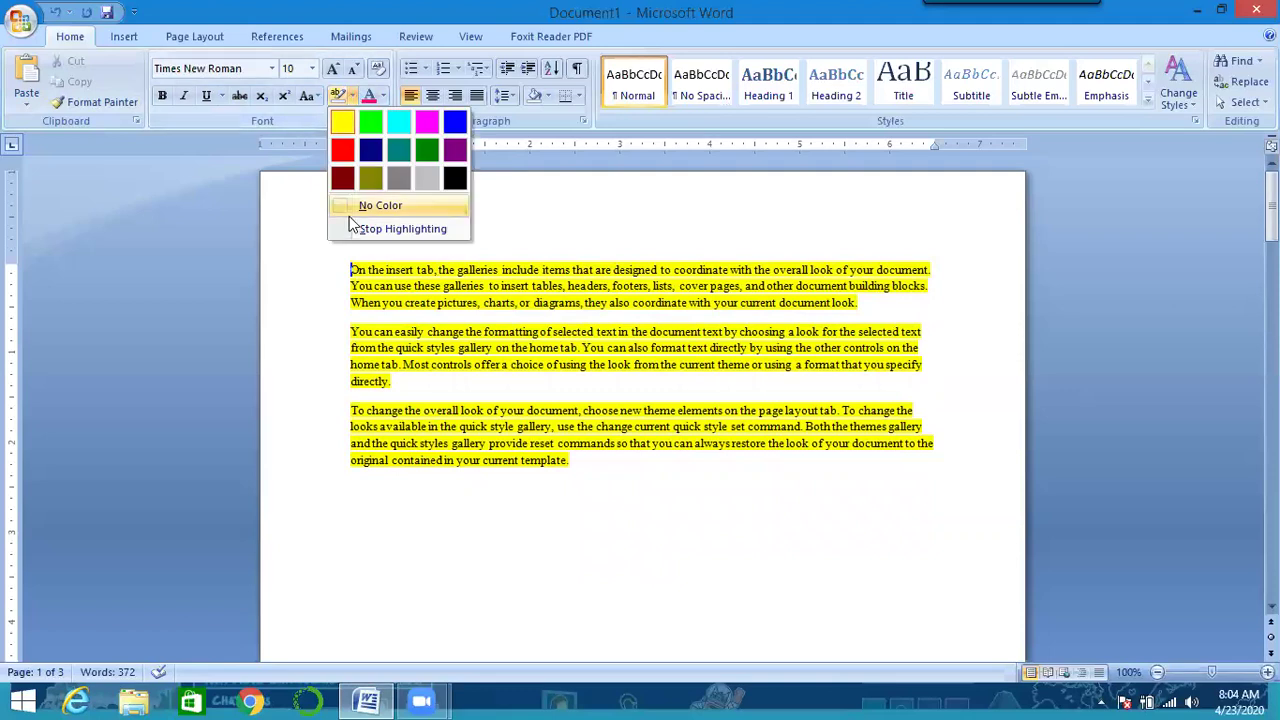
pyautogui.click(354, 204)
pyautogui.moveTo(557, 443)
pyautogui.mouseDown()
pyautogui.moveTo(569, 461)
pyautogui.moveTo(340, 262)
pyautogui.mouseUp()
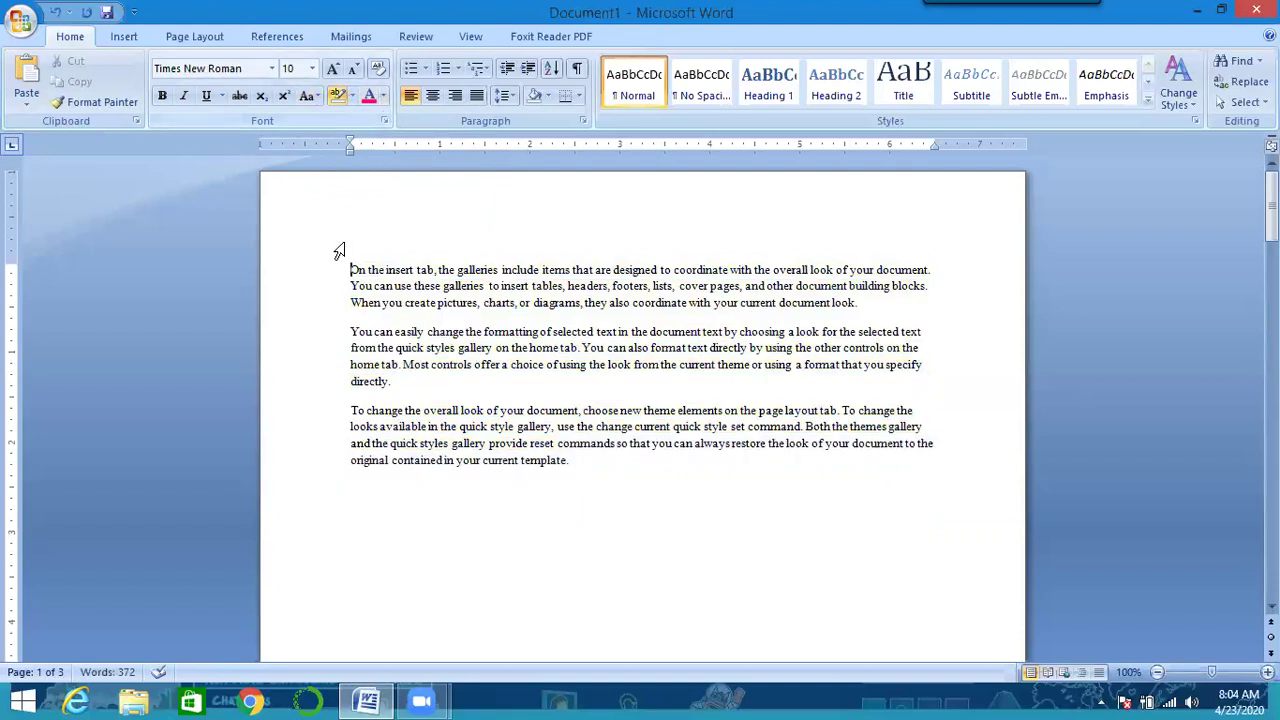
# Step: Copy an empty paragraph break and paste it after the second paragraph
pyautogui.moveTo(353, 260); pyautogui.dragTo(537, 366)
pyautogui.click(691, 508)
pyautogui.moveTo(570, 460); pyautogui.dragTo(575, 470)
pyautogui.hotkey('ctrl', 'c')
pyautogui.click(463, 380)
pyautogui.hotkey('ctrl', 'v')
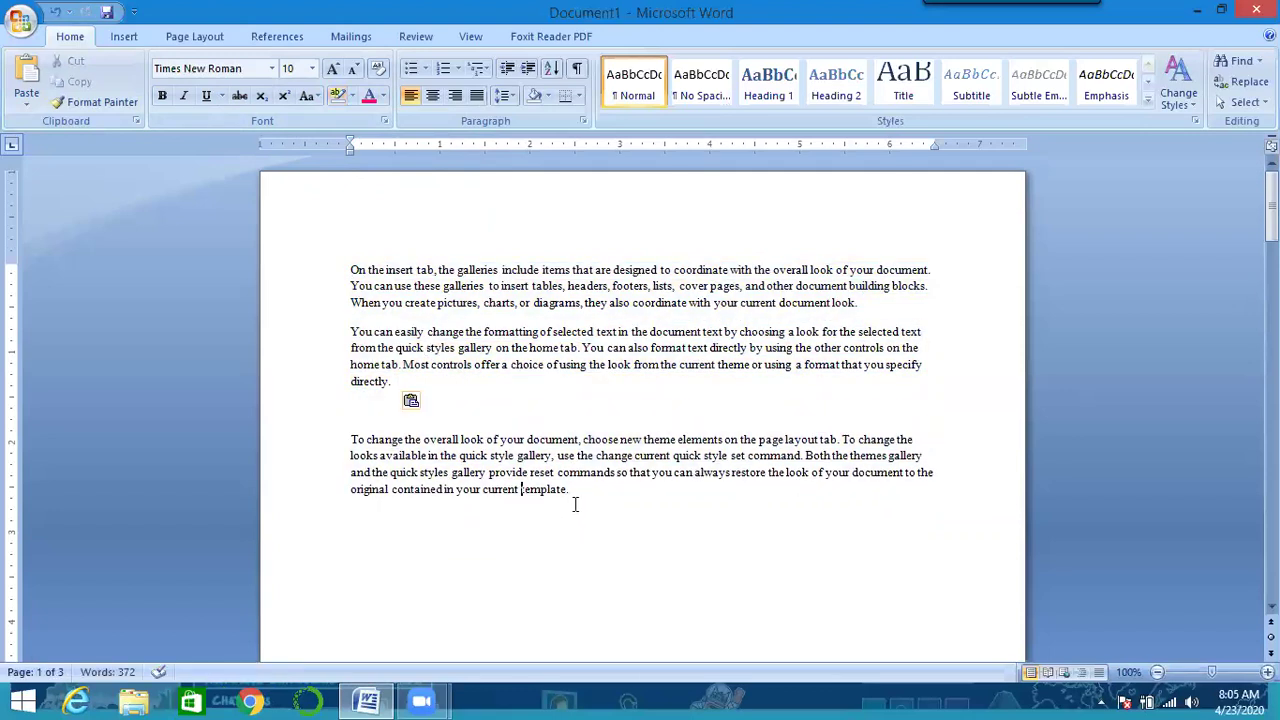
# Step: Select all three paragraphs and set their font color to red
pyautogui.moveTo(570, 490); pyautogui.dragTo(331, 263)
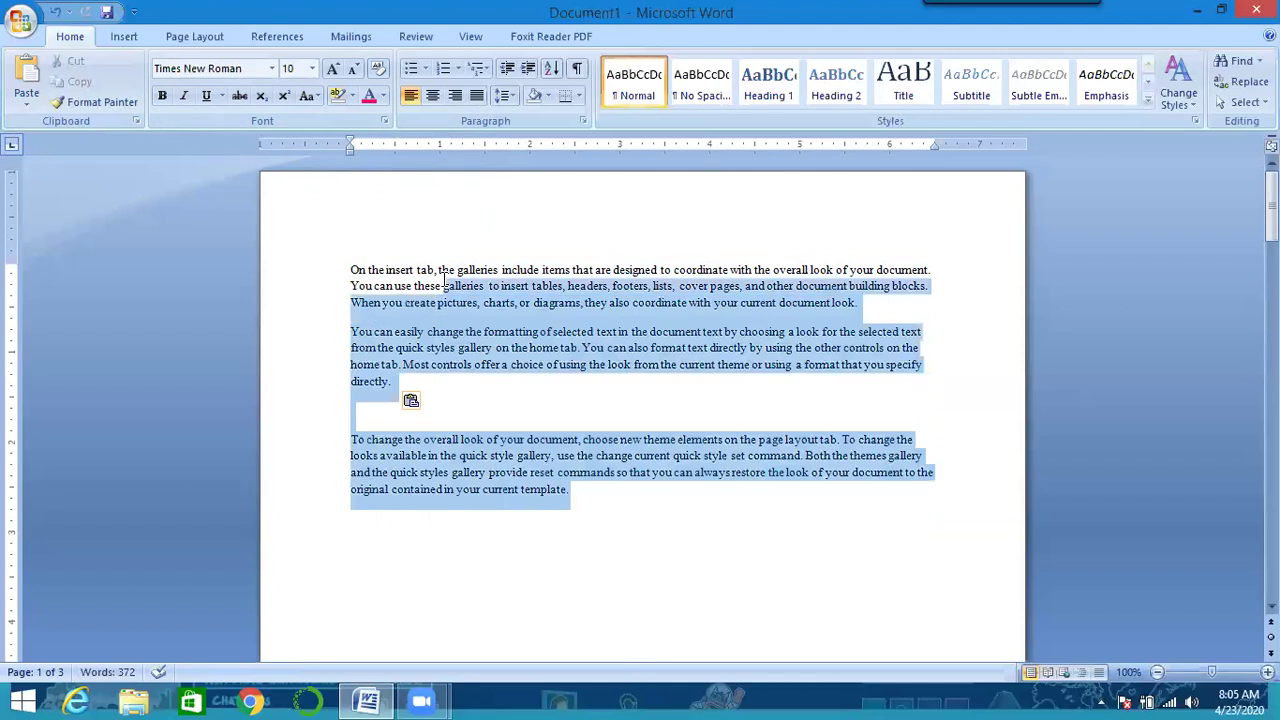
pyautogui.click(384, 95)
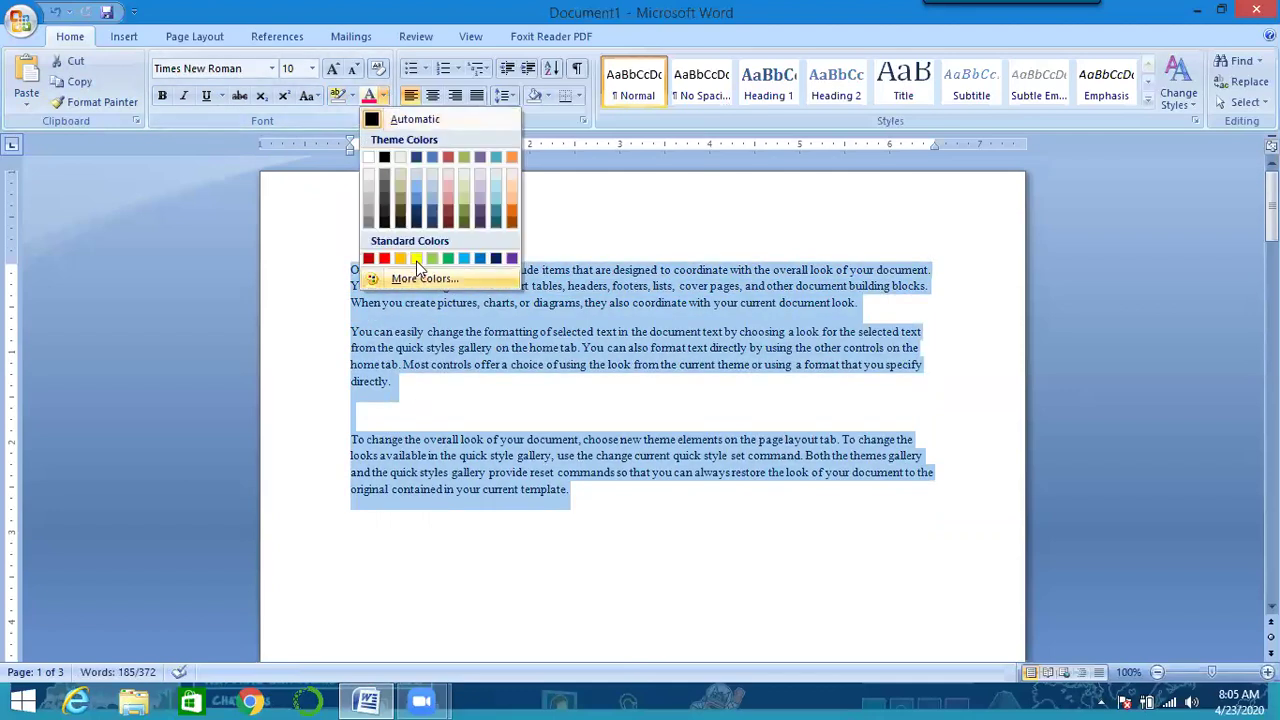
pyautogui.click(416, 258)
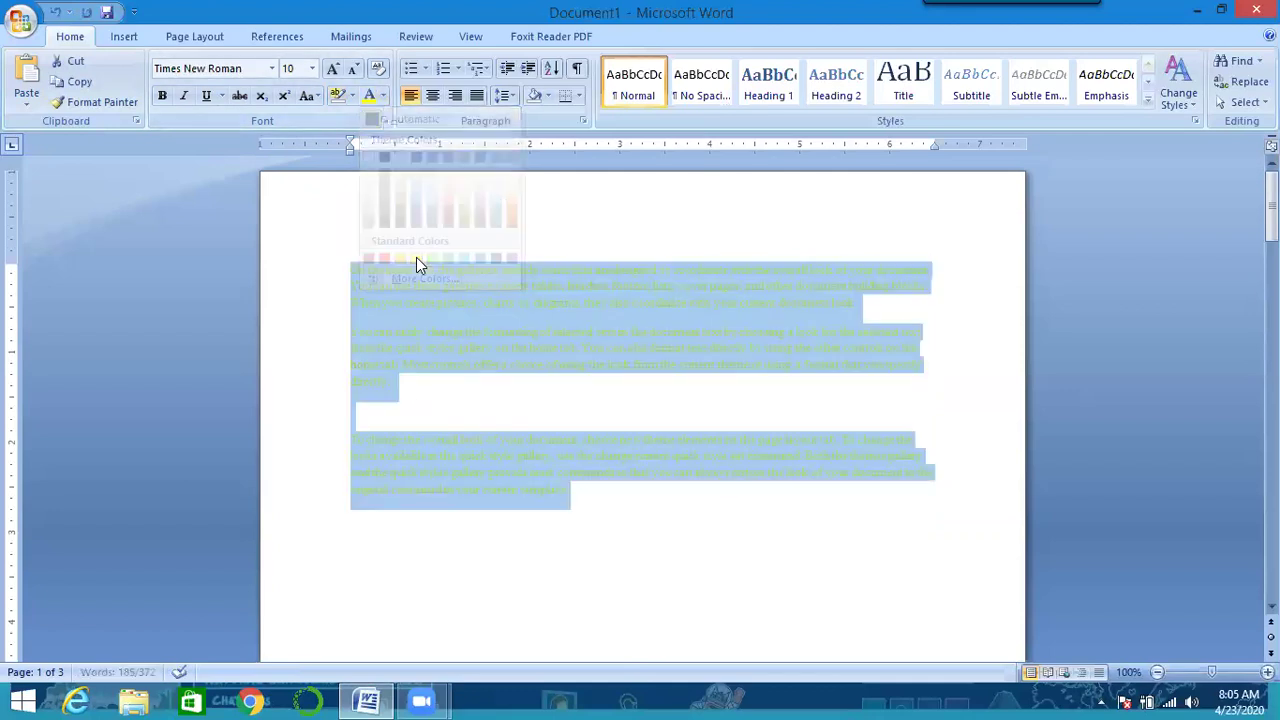
pyautogui.click(388, 97)
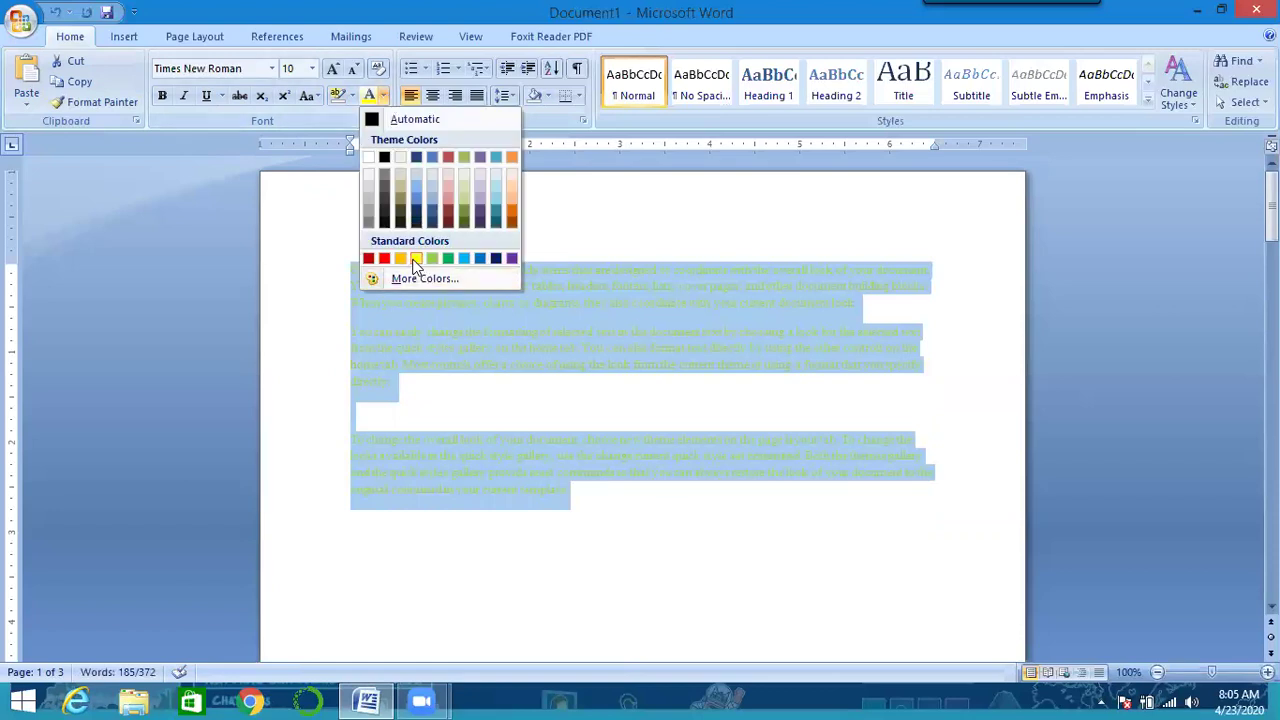
pyautogui.click(416, 260)
pyautogui.click(384, 95)
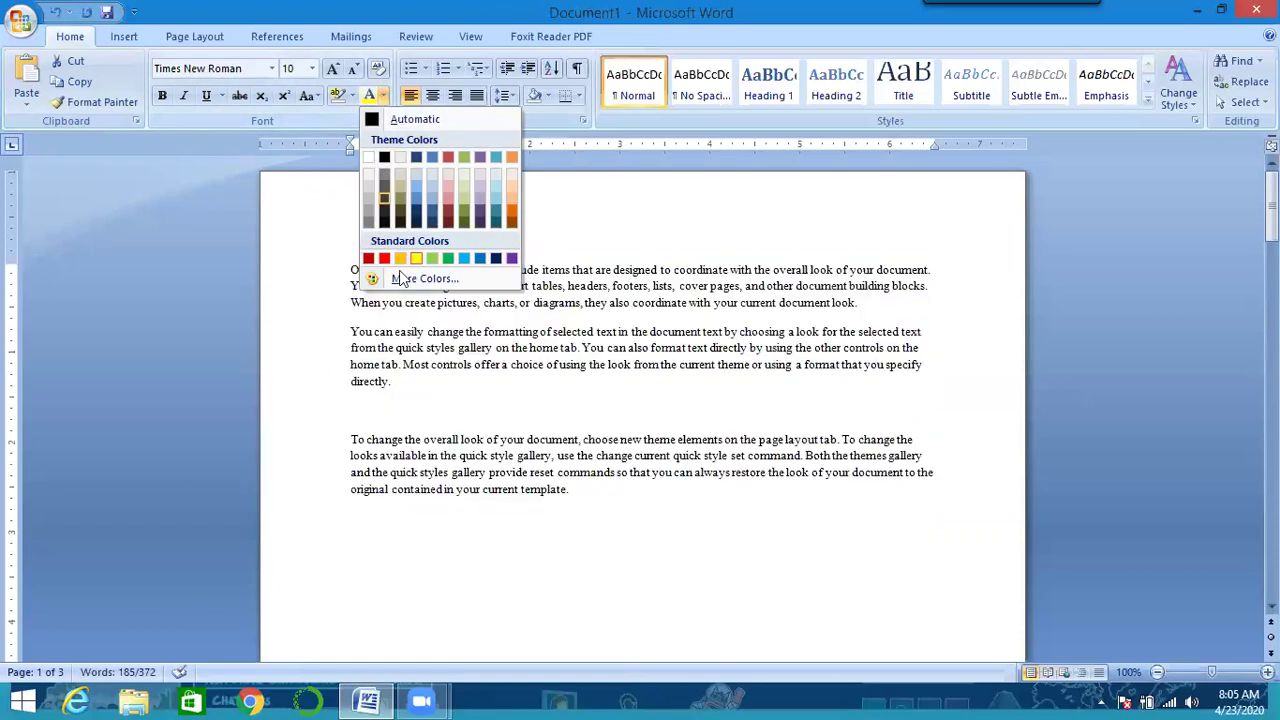
pyautogui.click(384, 259)
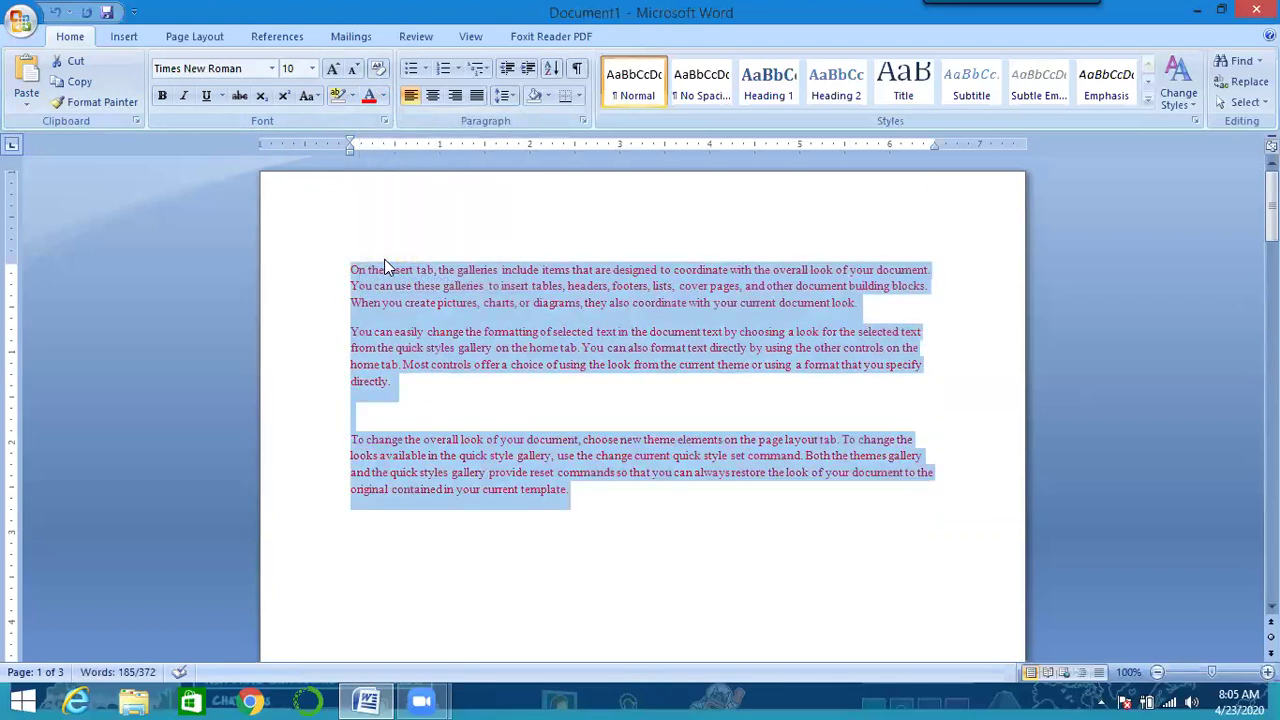
pyautogui.click(680, 540)
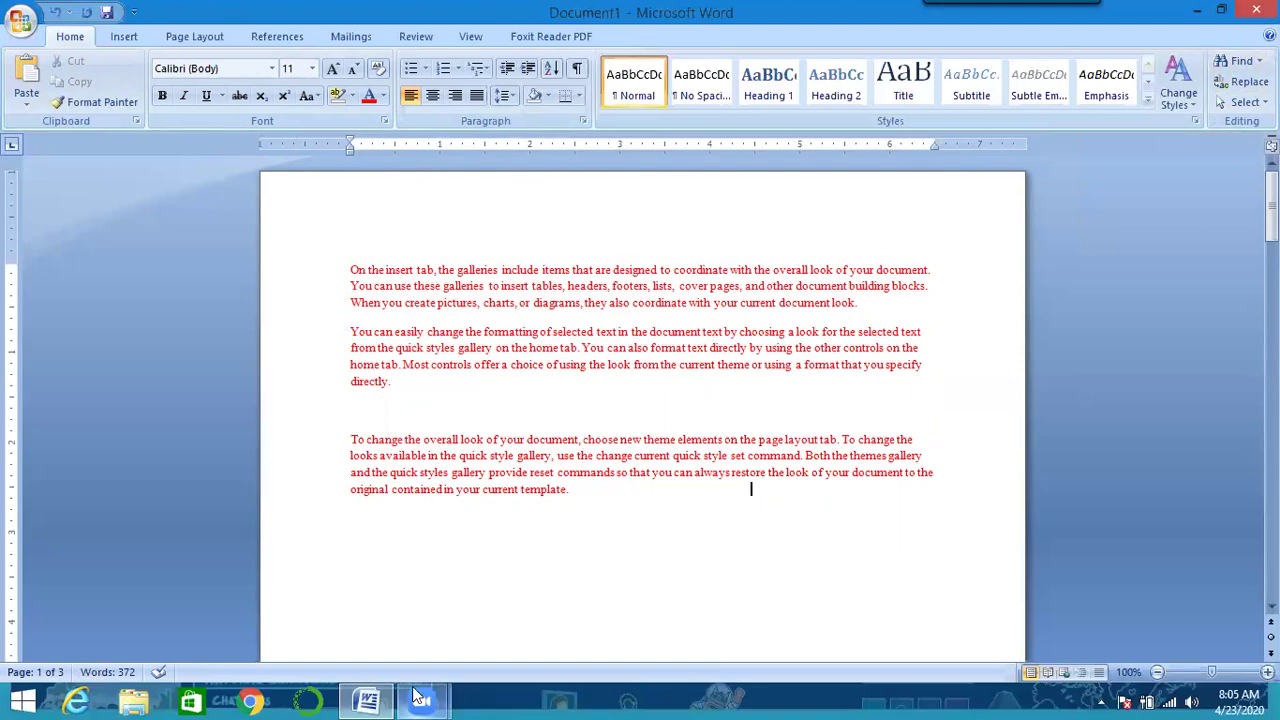
pyautogui.moveTo(418, 698)
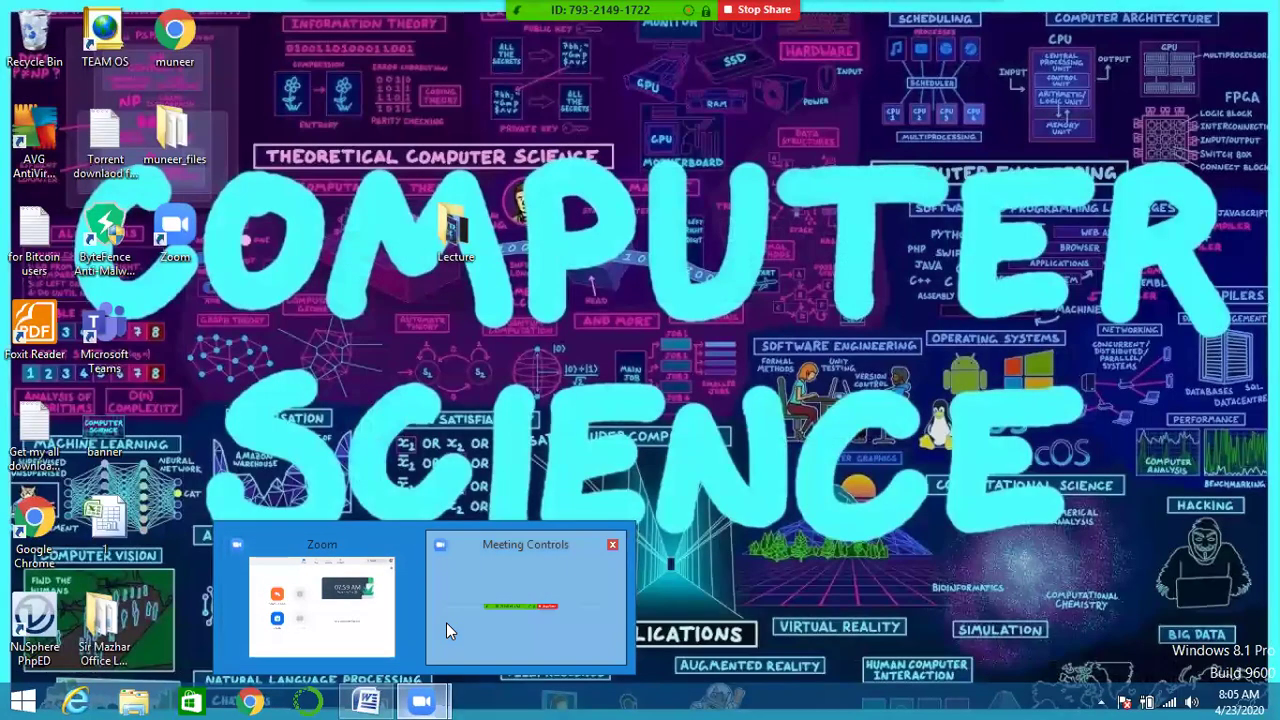